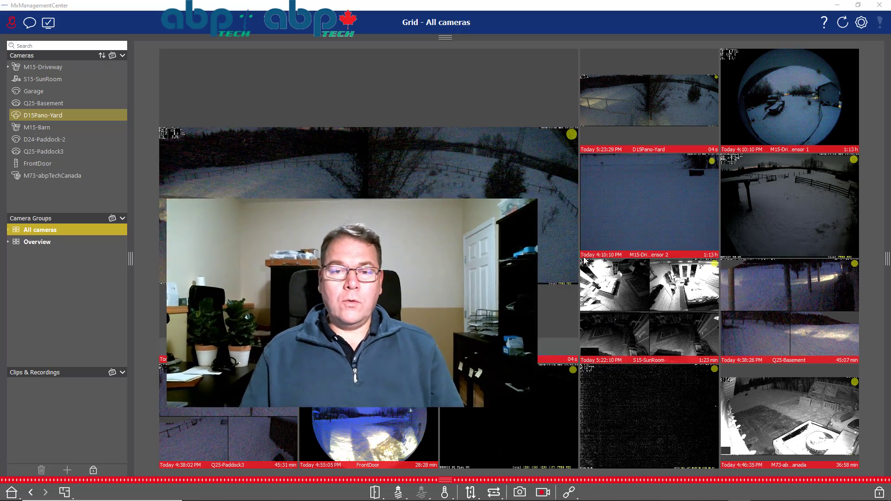
Switch to the FrontDoor camera's live page in Firefox.
key(alt+Tab)
key(alt+Tab)
key(alt+Tab)
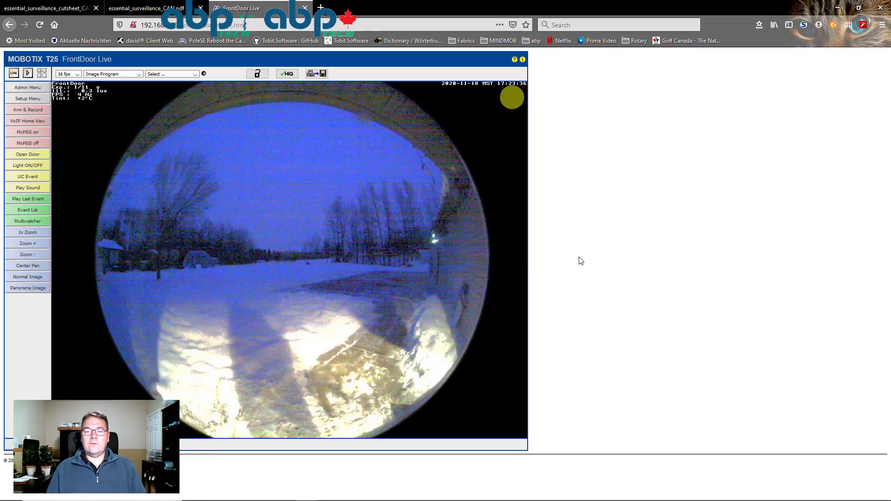
key(alt+Tab)
key(alt+Tab)
key(alt+Tab)
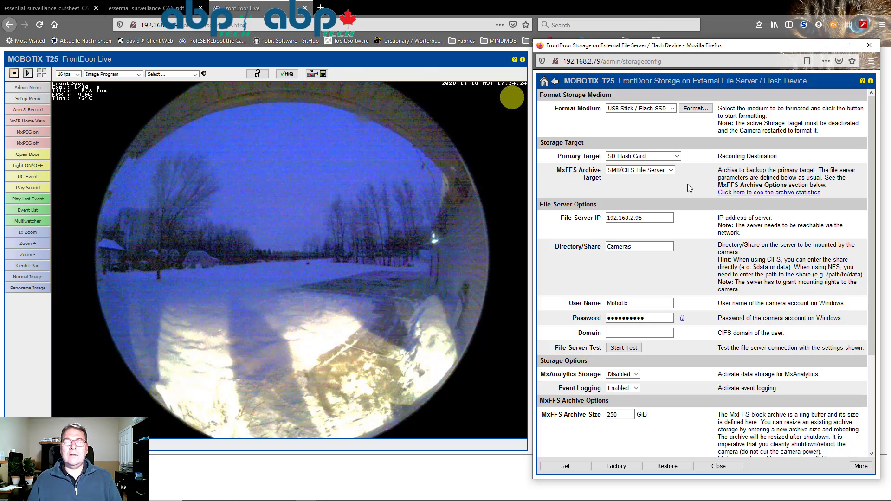
Set FrontDoor's primary target to SMB/CIFS File Server and check its 192.168.2.95 address.
click(624, 158)
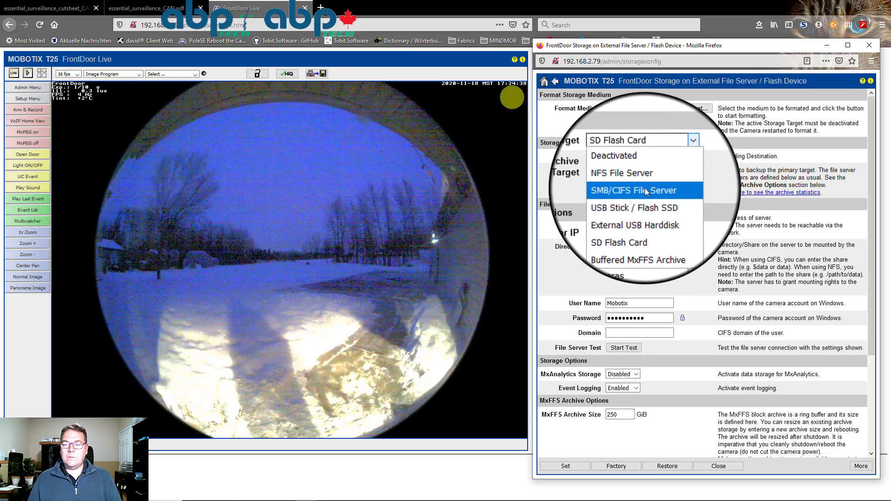
click(653, 193)
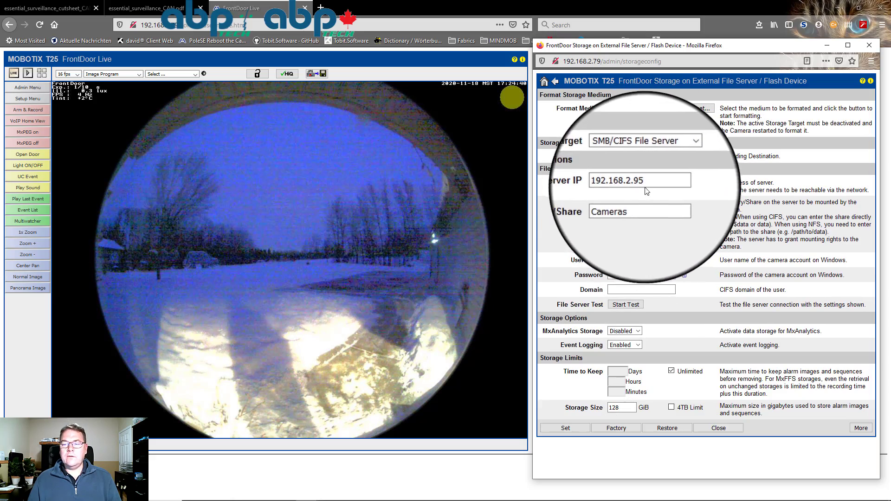
triple_click(657, 184)
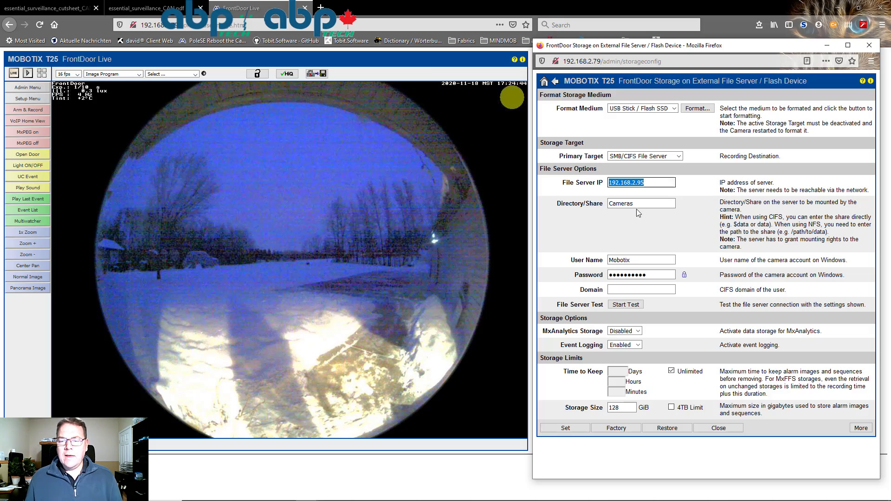
click(658, 242)
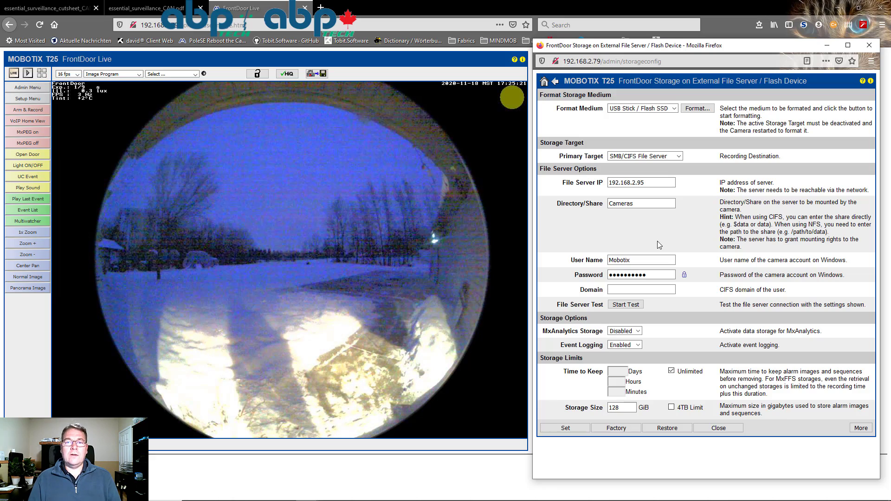
Make SD Flash Card the primary target, archive to SMB/CIFS, and review the 250 GiB archive size.
click(654, 160)
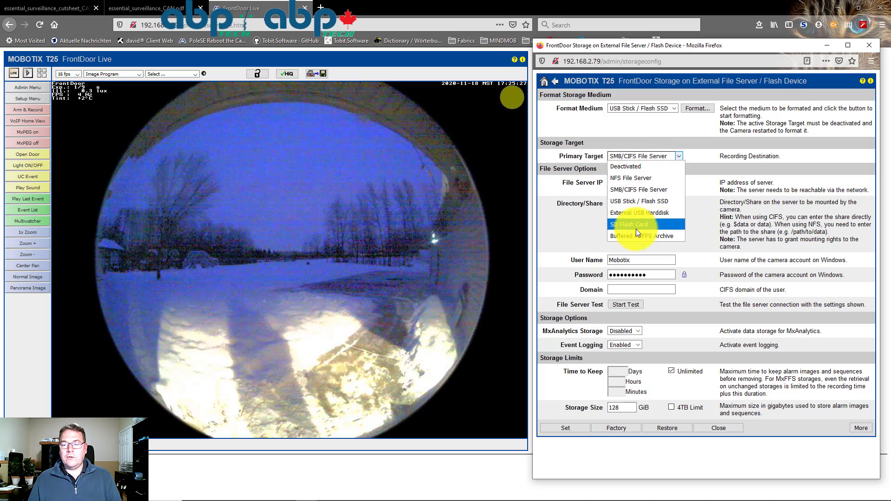
click(658, 227)
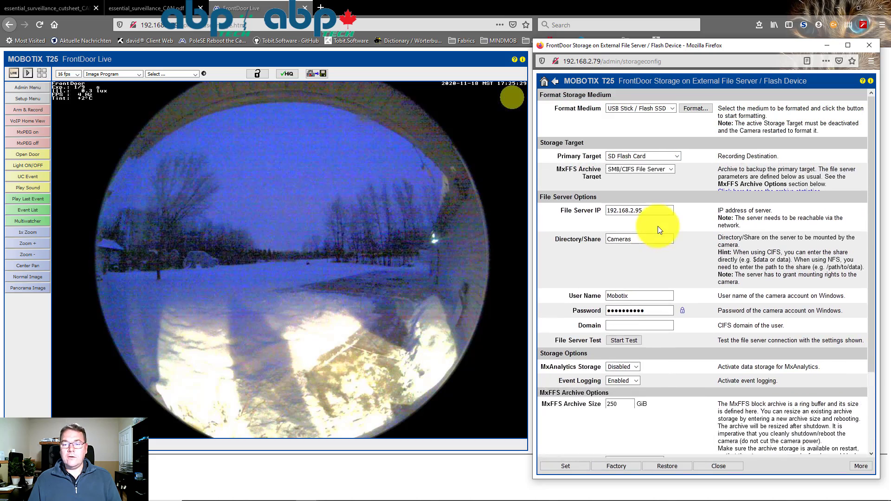
click(631, 172)
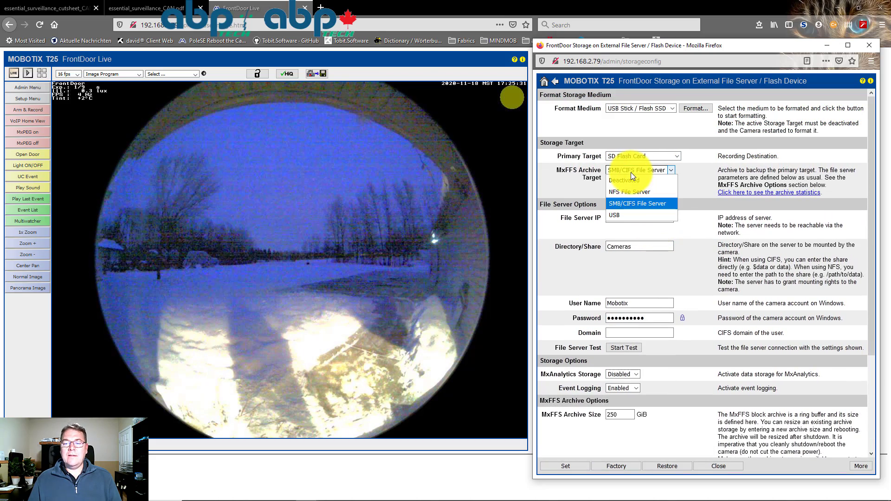
click(658, 204)
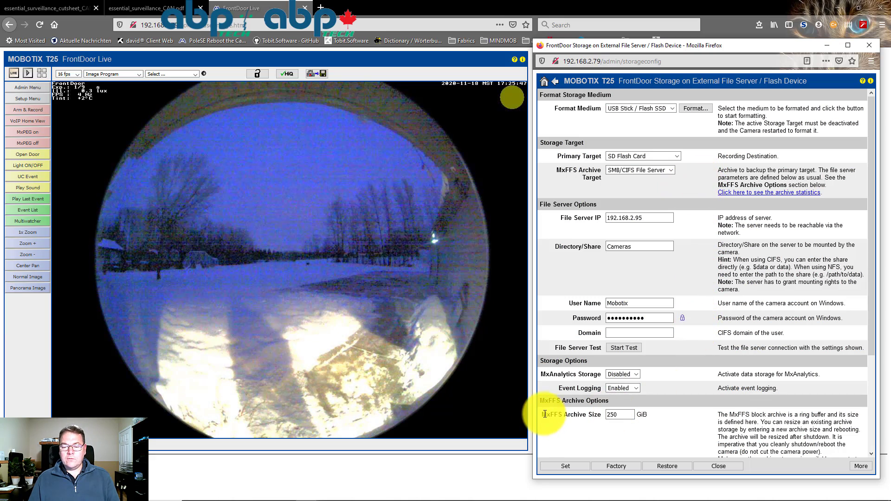
drag(543, 415, 602, 417)
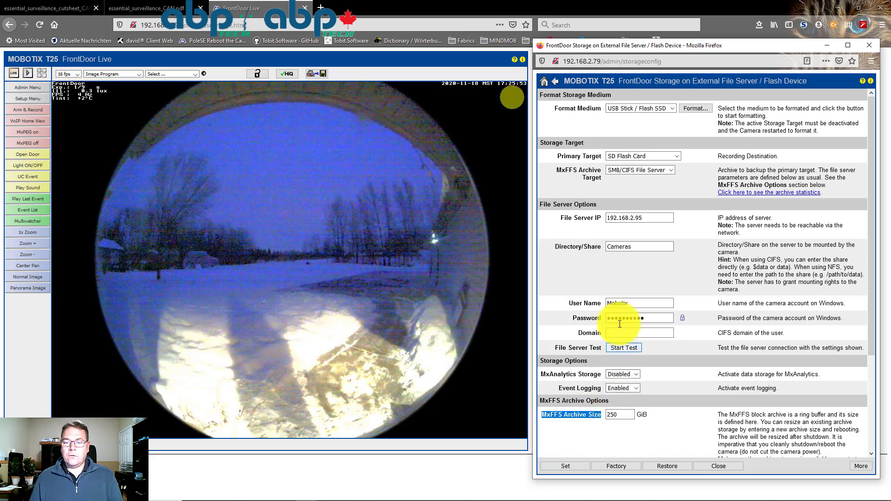
double_click(624, 246)
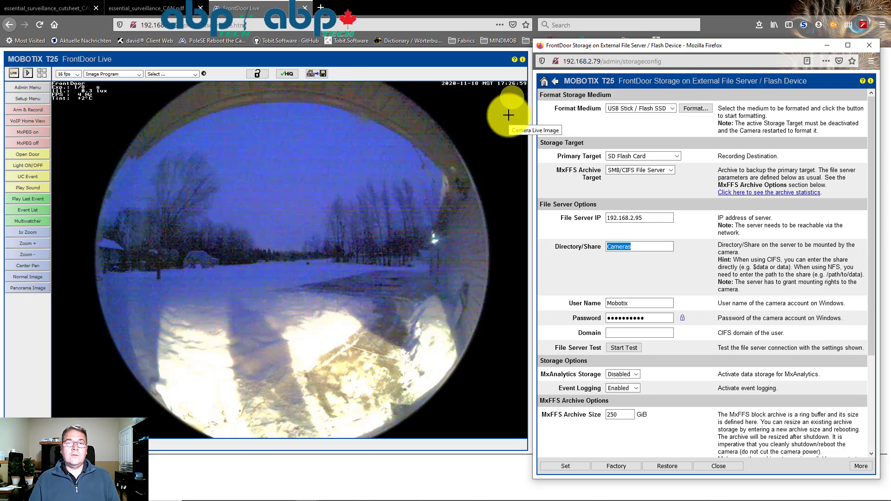
Browse the Cameras share into 10_12_171_150 and fs_sd0_flash_card_0, widening the window to show file sizes.
key(alt+Tab)
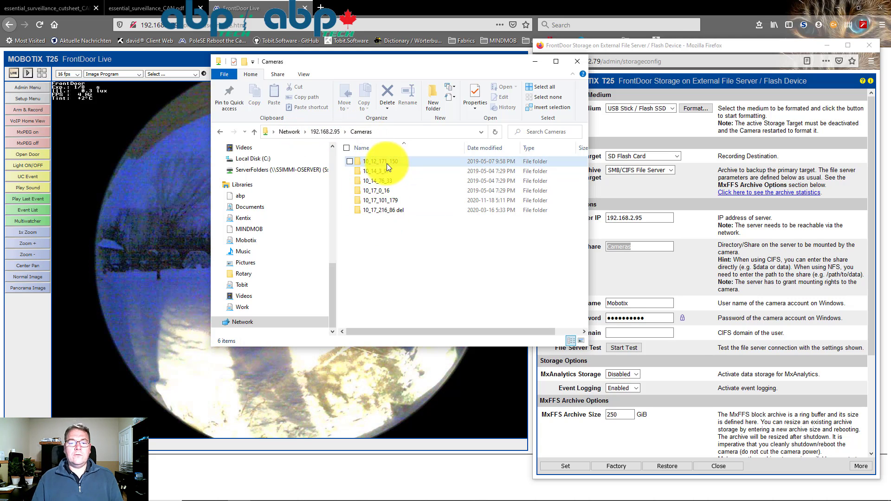
mouse_move(386, 162)
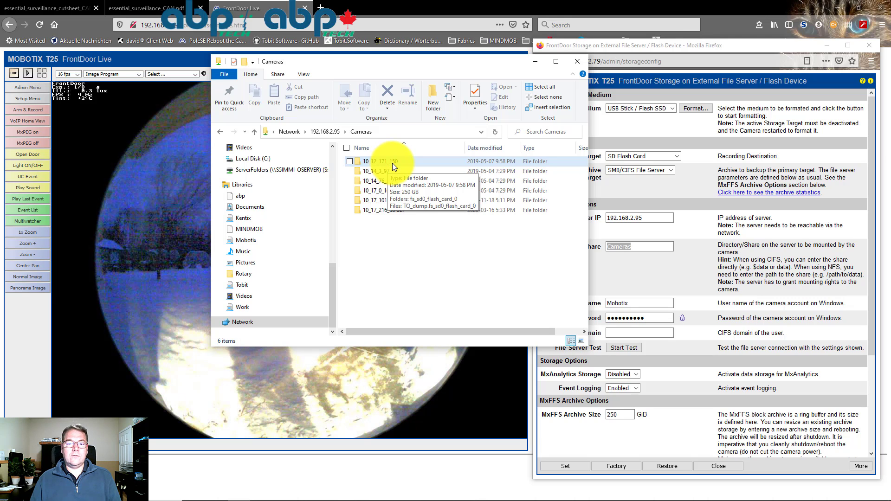
double_click(391, 163)
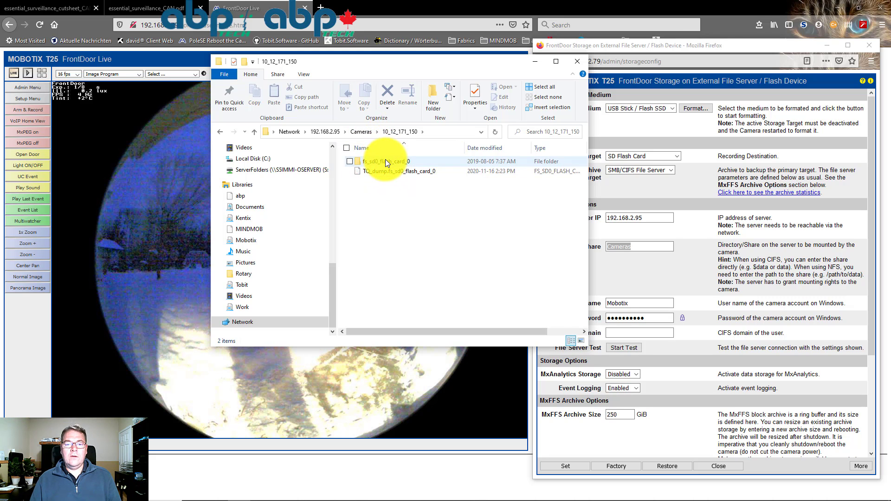
double_click(385, 161)
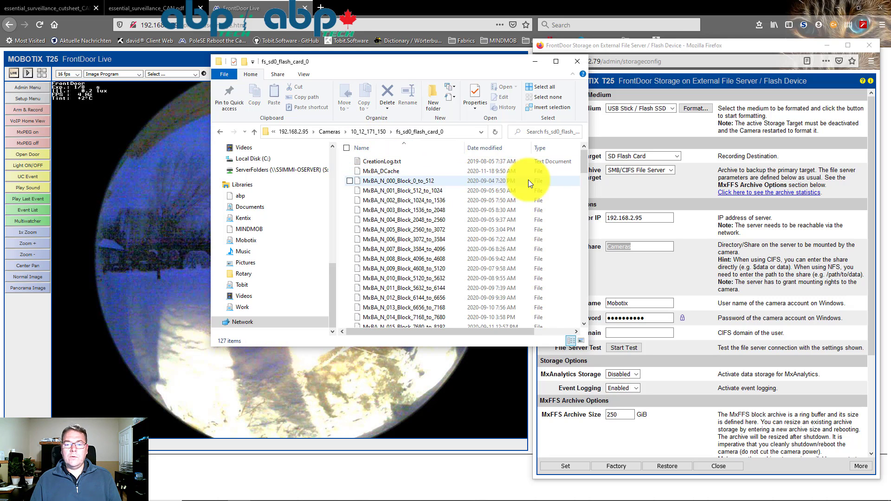
drag(587, 206, 649, 208)
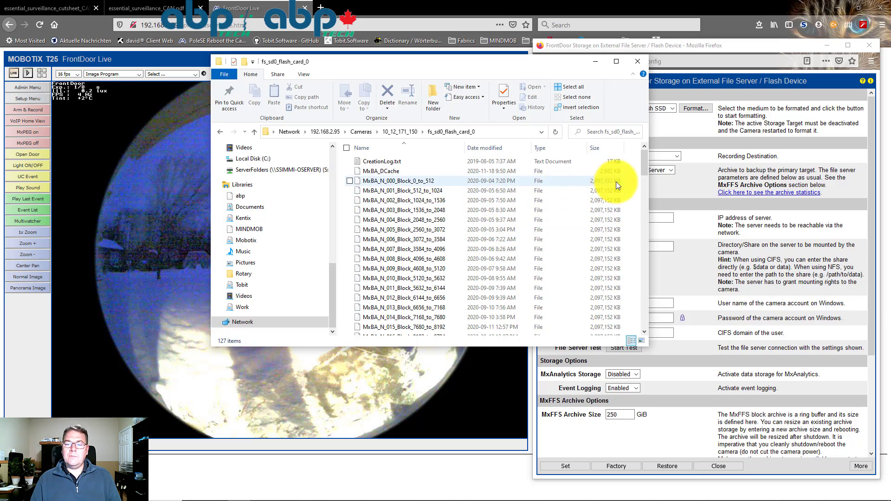
drag(643, 166, 630, 318)
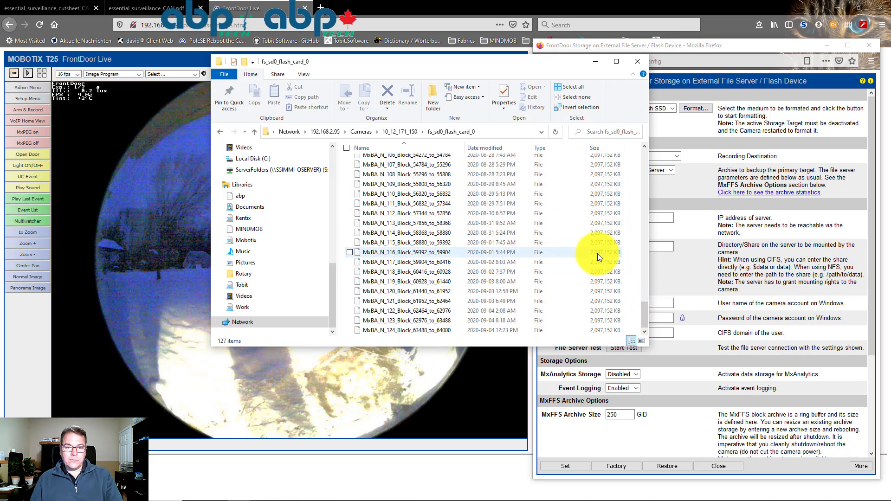
drag(644, 320, 642, 163)
key(alt+Up)
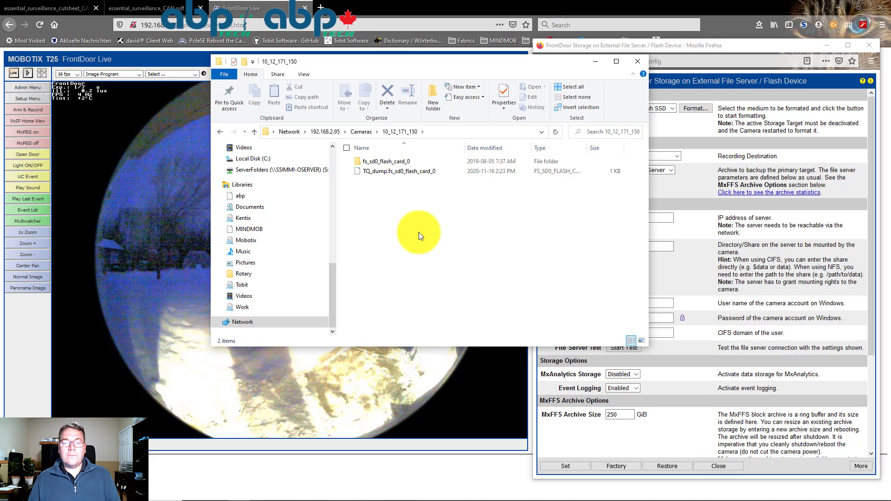
Browse Cameras > 10_17_101_179 > 030 > 003 and select the M00001.jpg recording.
click(365, 134)
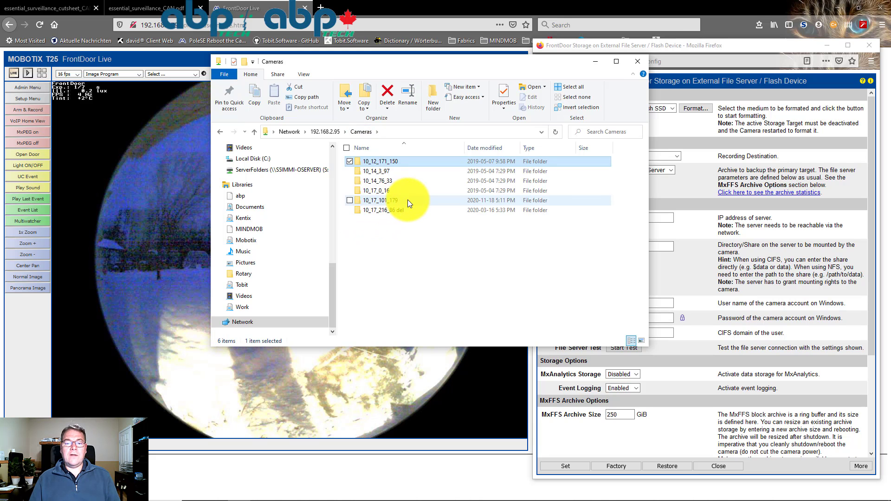
double_click(408, 200)
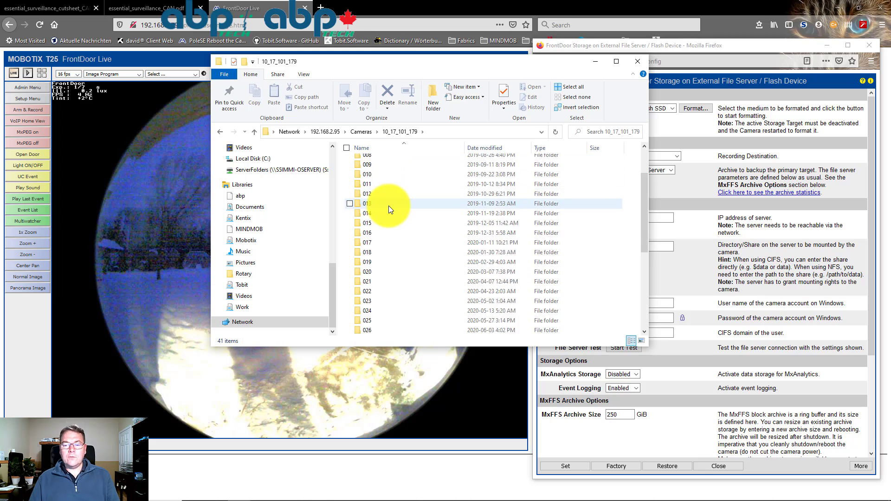
scroll(389, 209, down, 7)
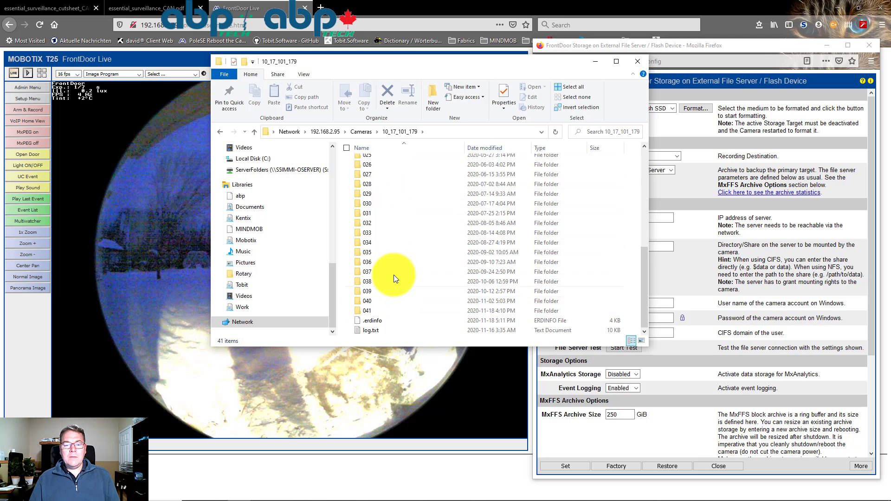
click(396, 204)
double_click(396, 203)
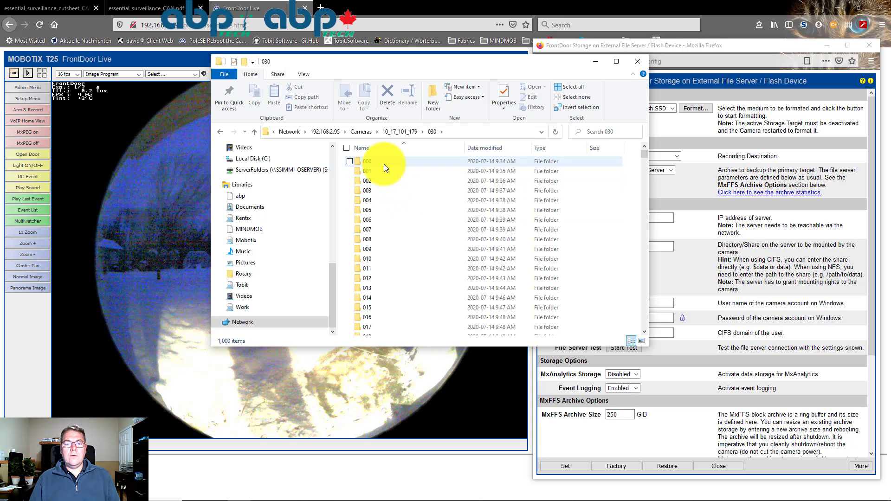
click(387, 191)
double_click(387, 191)
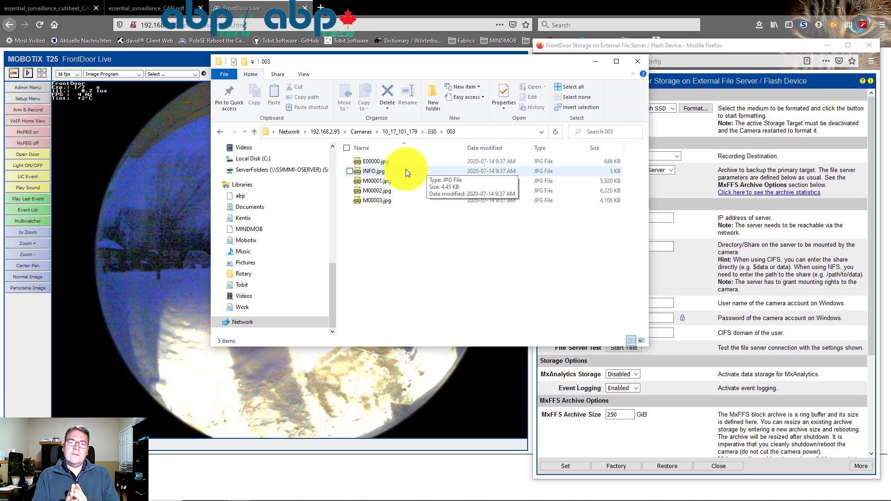
click(407, 181)
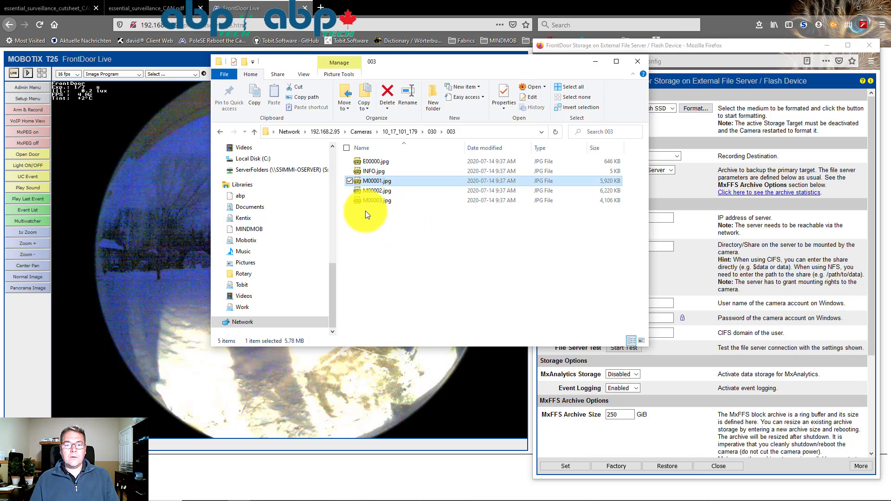
View the images in folder 041, then close File Explorer.
click(431, 131)
scroll(398, 227, down, 7)
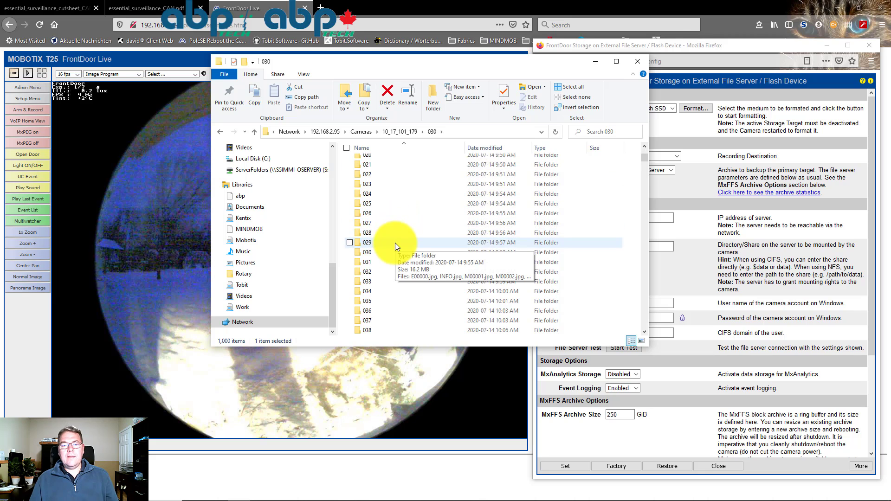
scroll(394, 245, down, 4)
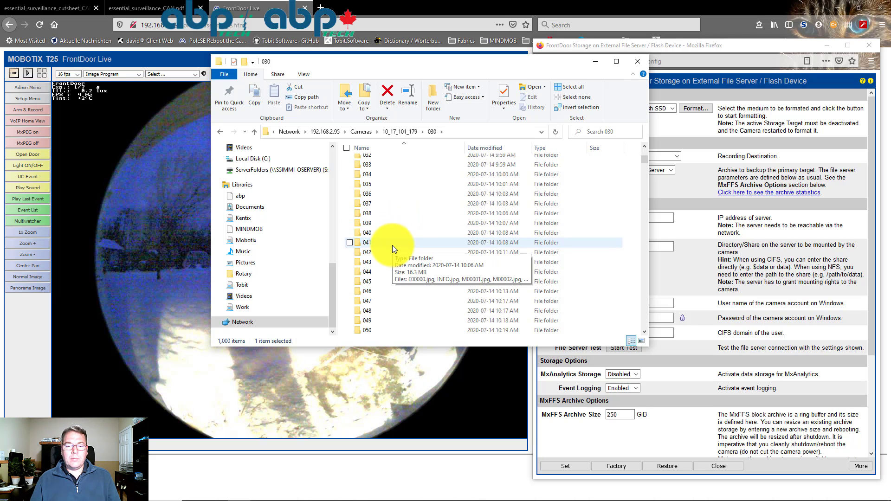
double_click(392, 244)
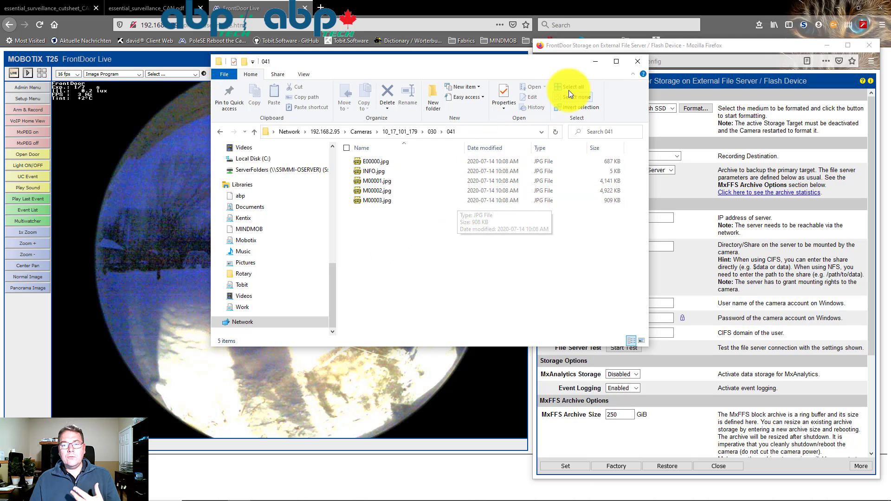
click(640, 59)
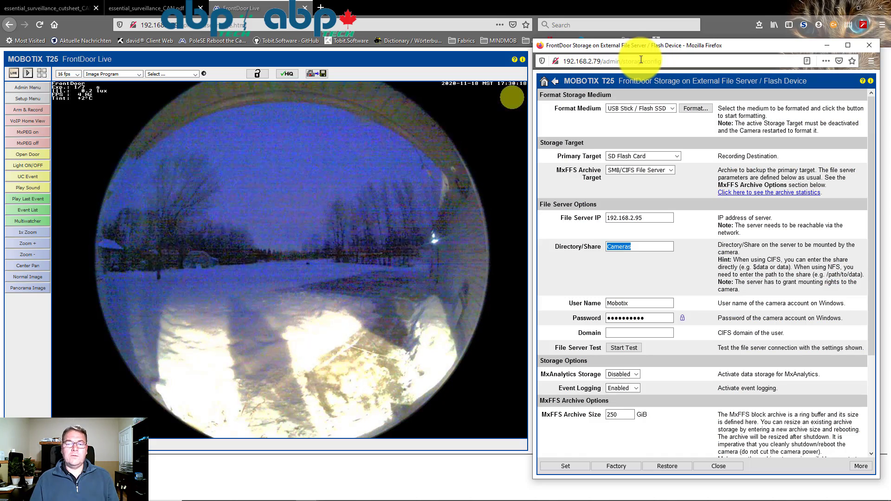
Show MxManagementCenter's Components page of file servers and bring up the add-server options.
key(alt+Tab)
key(alt+Tab)
key(alt+Tab)
key(alt+Tab)
key(alt+Tab)
key(alt+Tab)
key(alt+Tab)
key(alt+Tab)
key(alt+Tab)
key(alt+Tab)
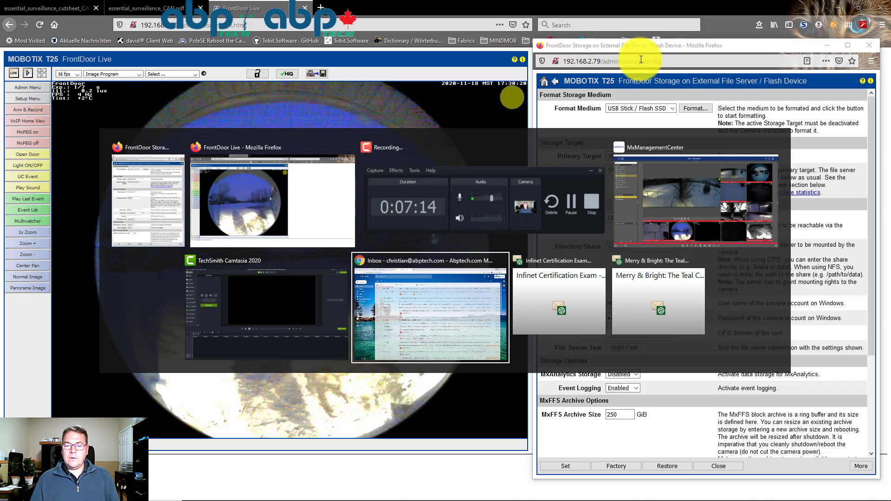
key(alt+Tab)
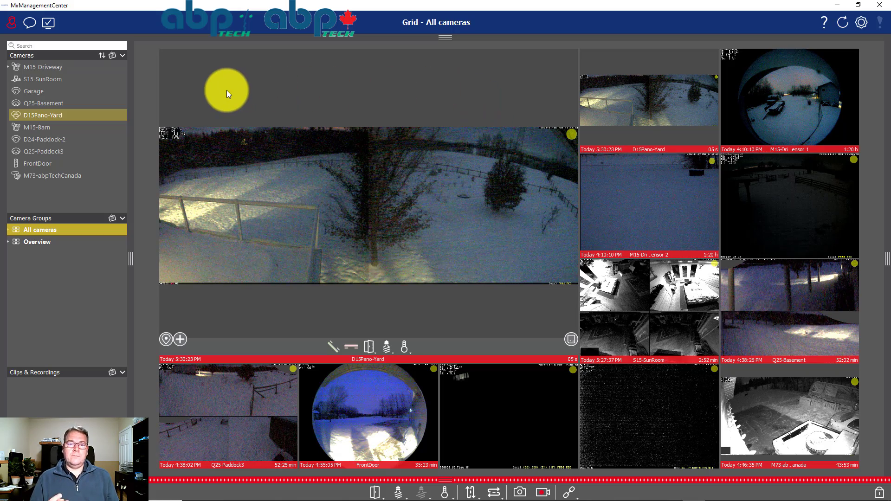
key(alt)
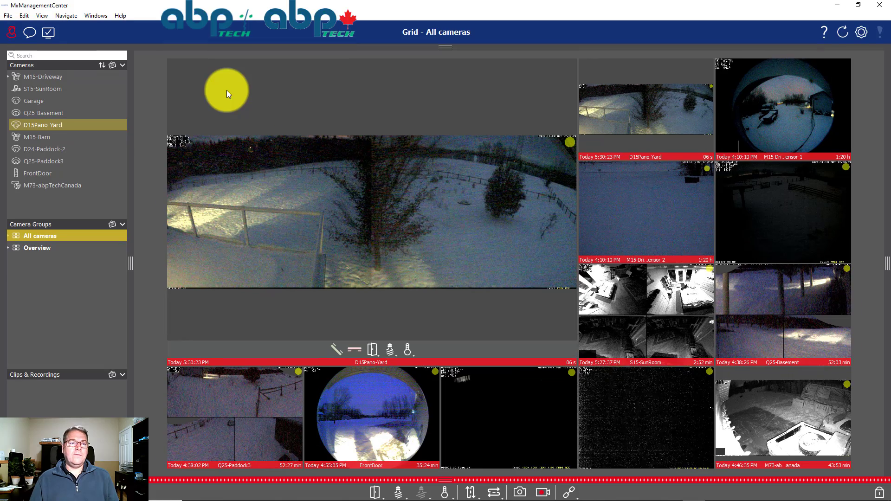
click(41, 15)
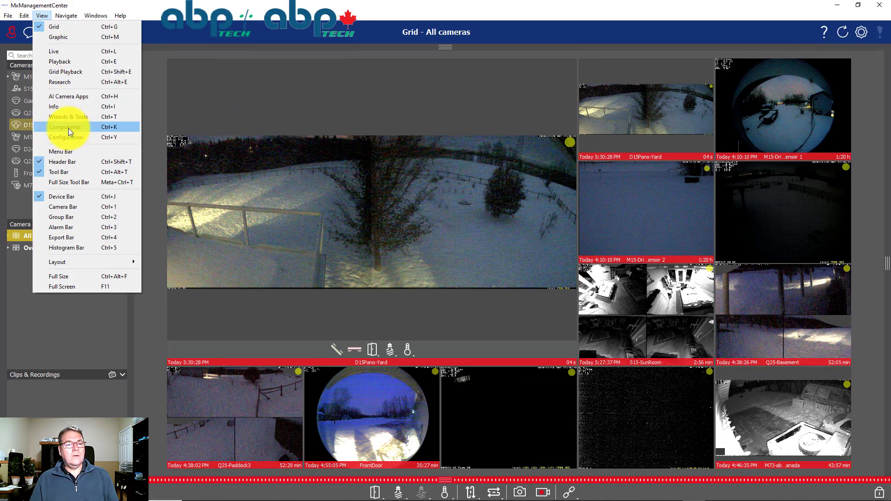
click(81, 127)
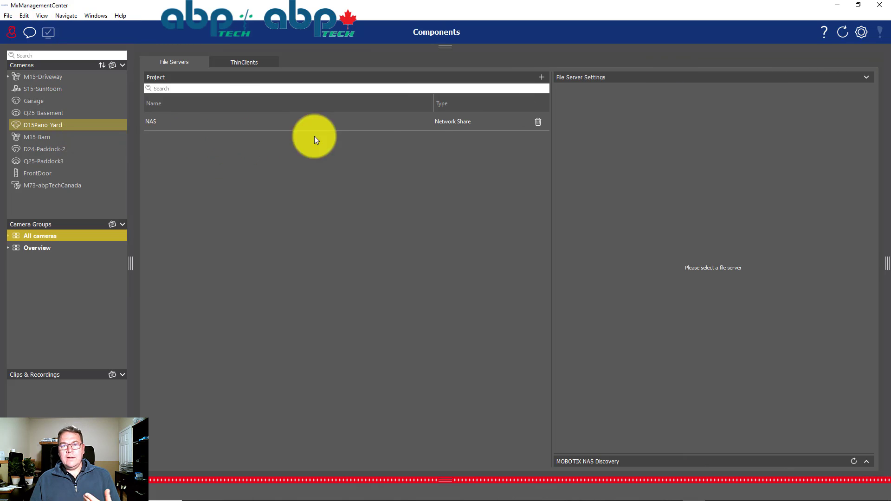
click(542, 77)
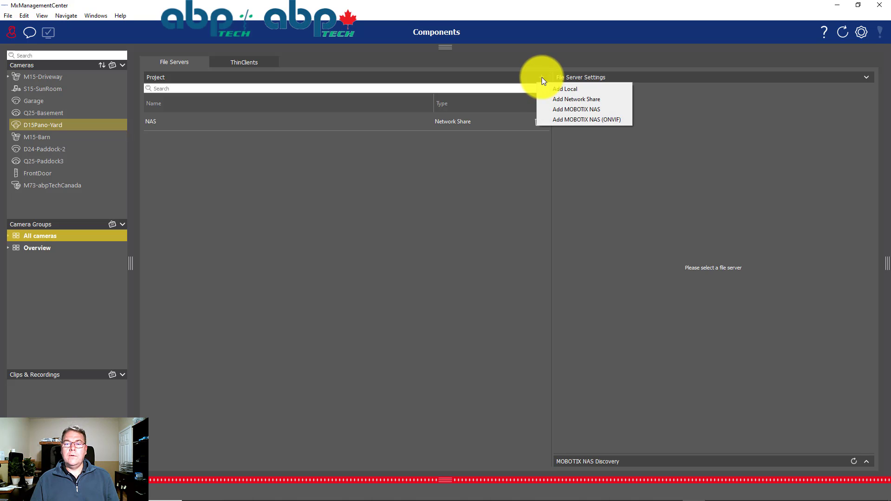
Add a new network share file server named NAS2.
click(583, 98)
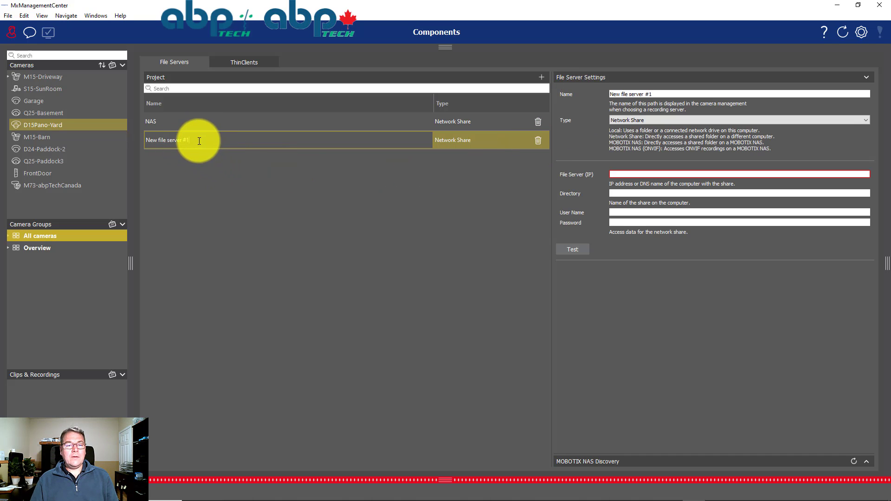
text(NAS2)
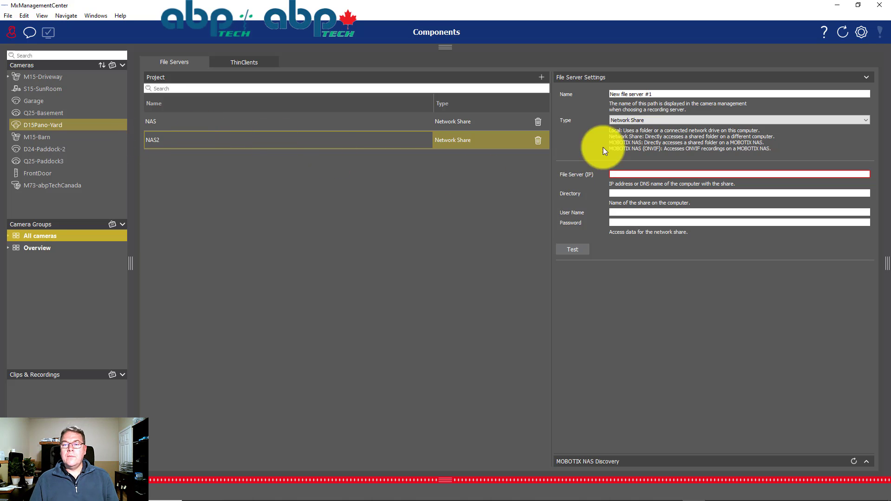
key(Return)
click(627, 175)
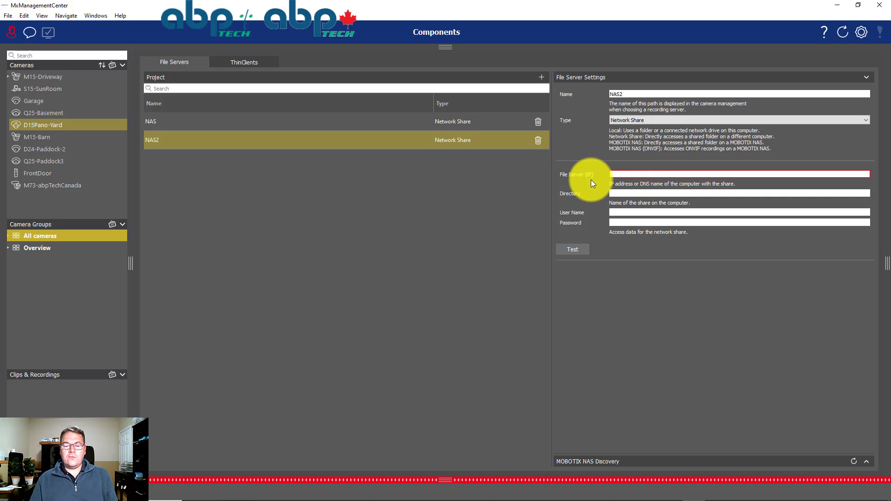
Enter IP 192.168.2.95, directory Cameras and the share's user credentials, then test the connection.
key(alt+Tab)
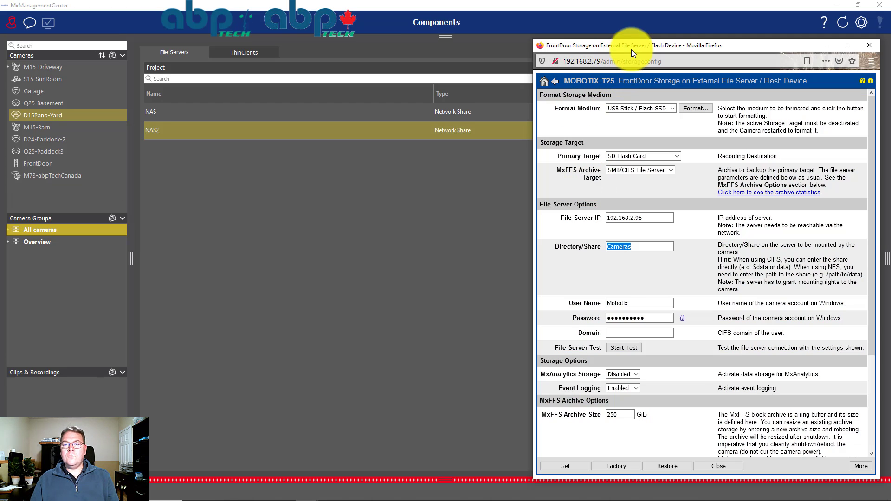
drag(632, 50, 293, 28)
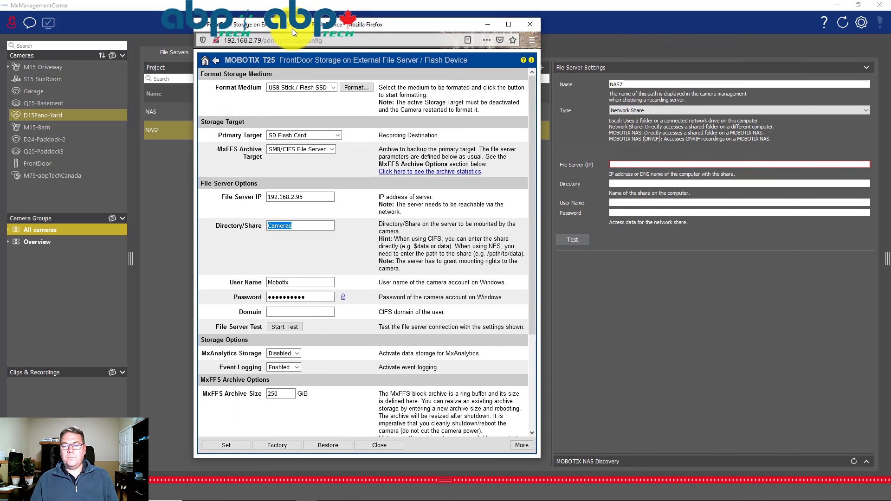
click(313, 197)
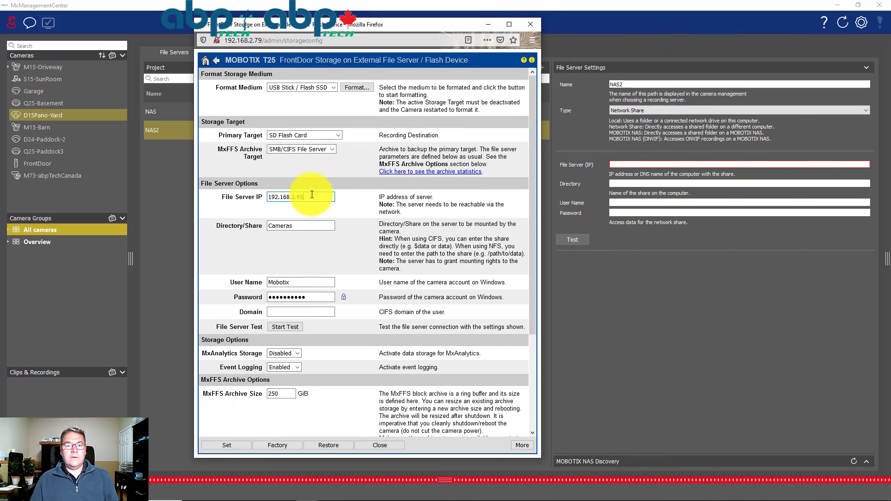
click(625, 165)
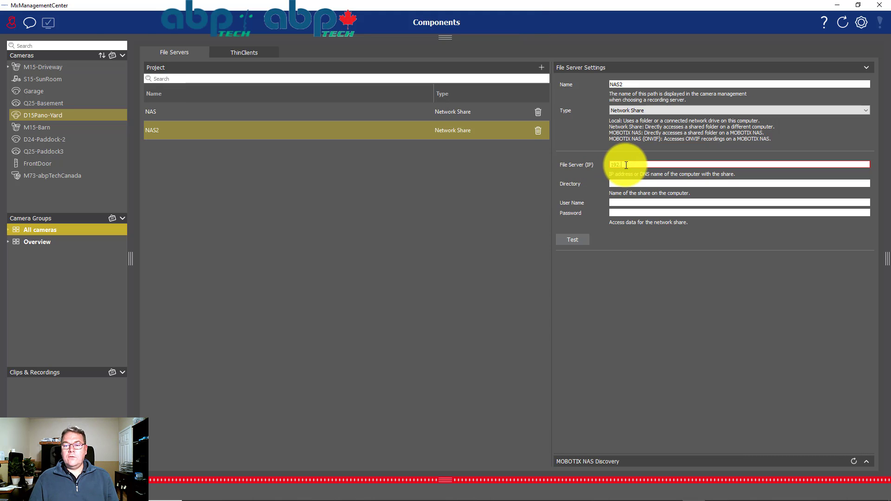
text(192.168.2.95)
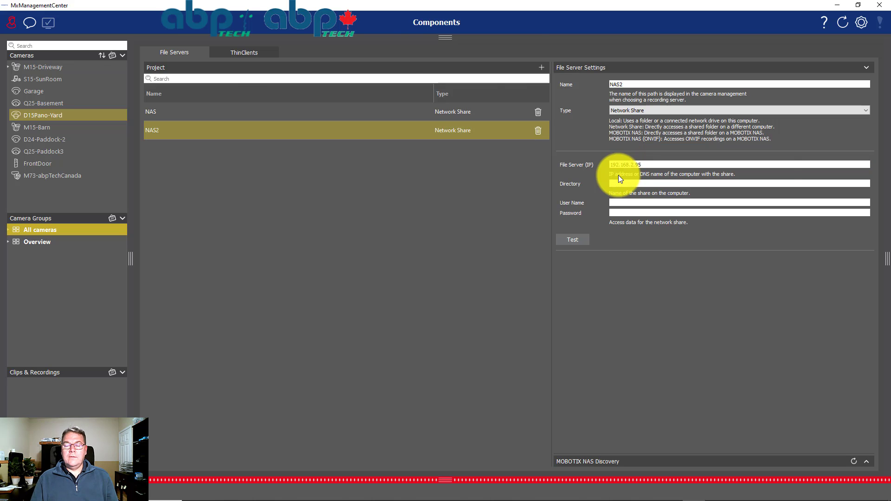
key(alt+Tab)
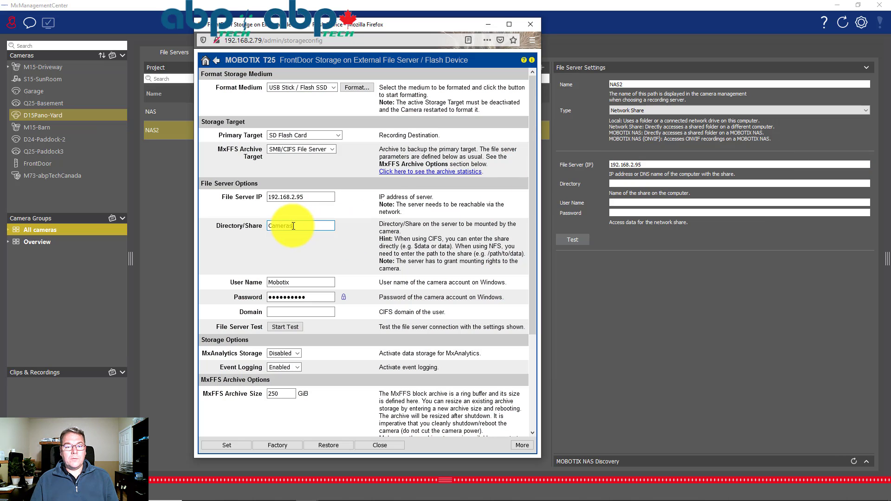
drag(269, 226, 295, 220)
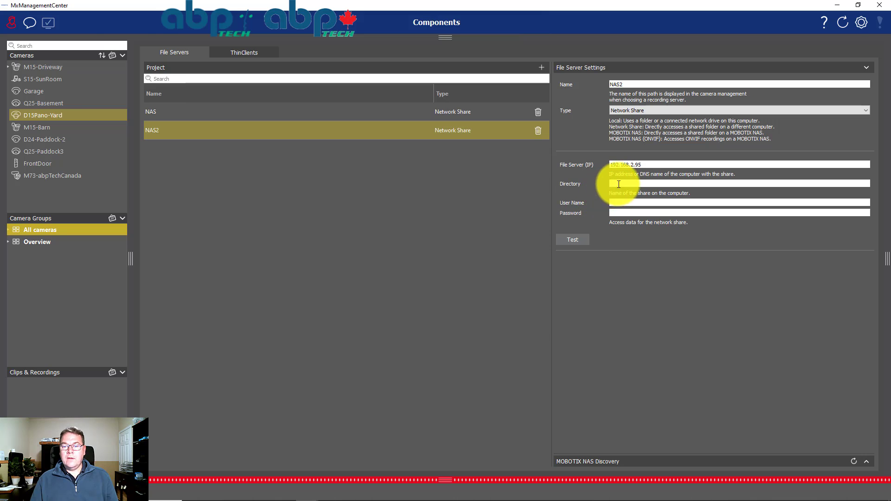
click(596, 196)
click(630, 203)
text(admin)
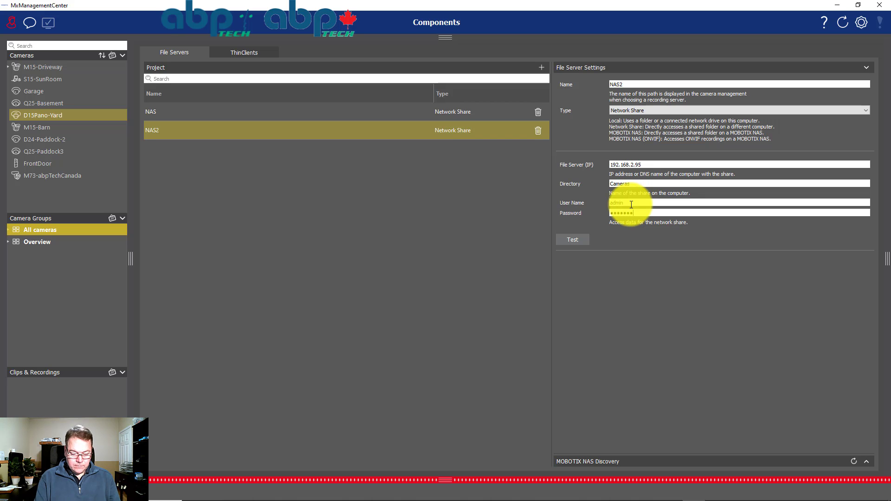
click(574, 238)
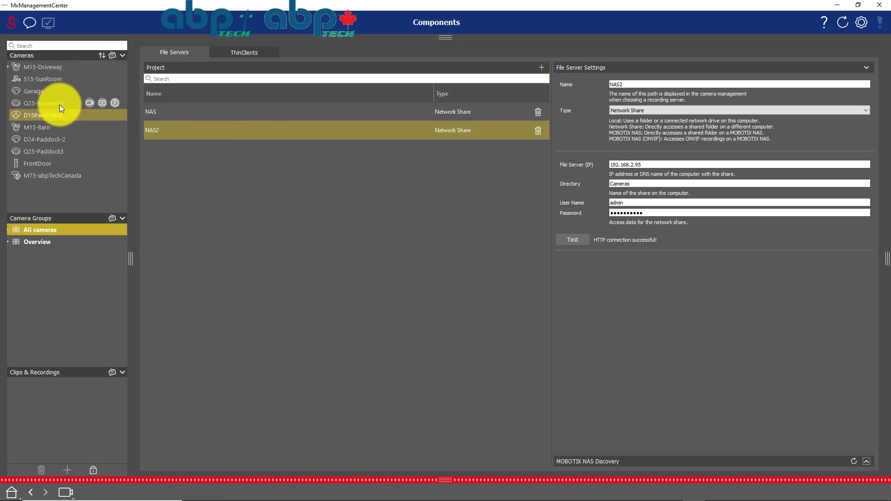
Unlock camera editing and open the FrontDoor camera's settings.
click(94, 470)
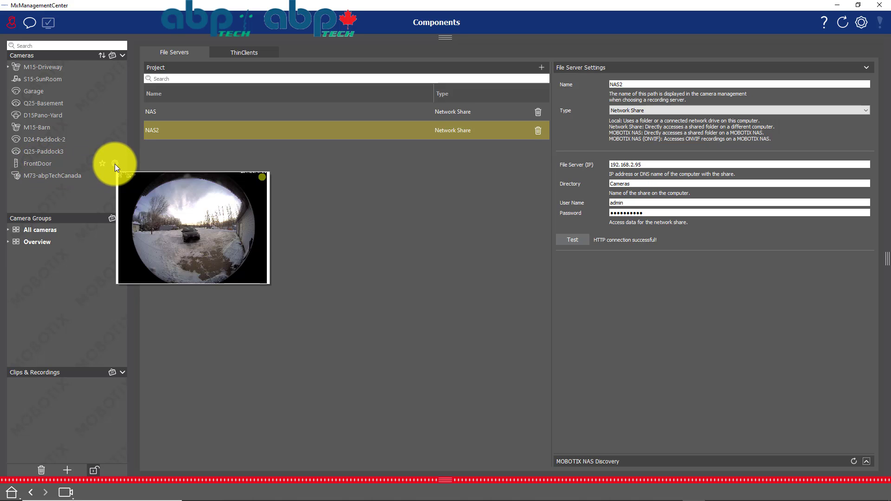
click(116, 164)
click(115, 164)
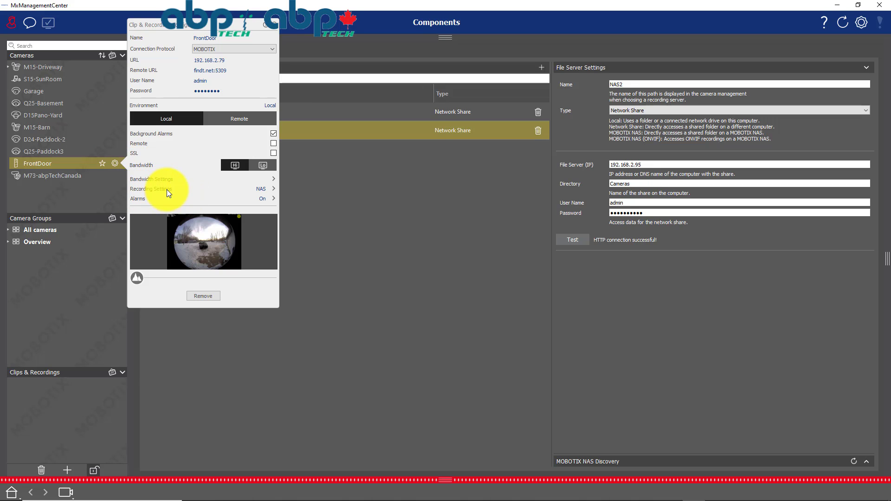
Open FrontDoor's Recording Settings, keep NAS as recording path, and list the format options.
click(272, 189)
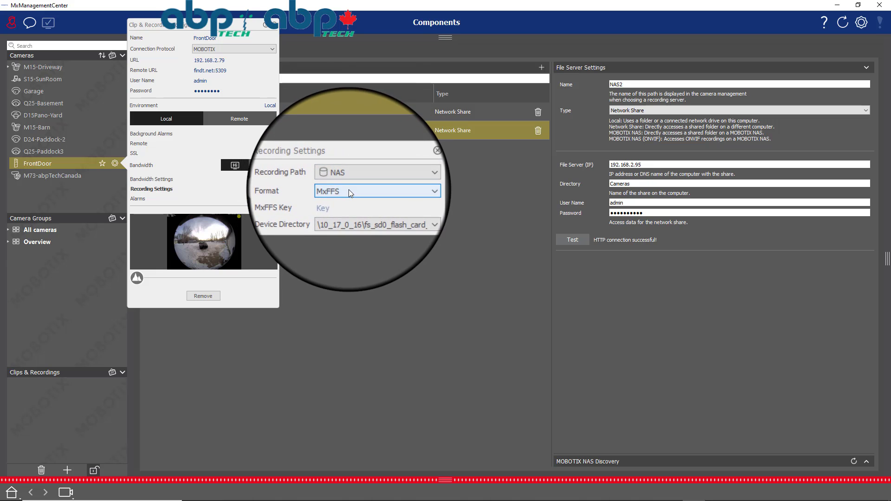
click(355, 179)
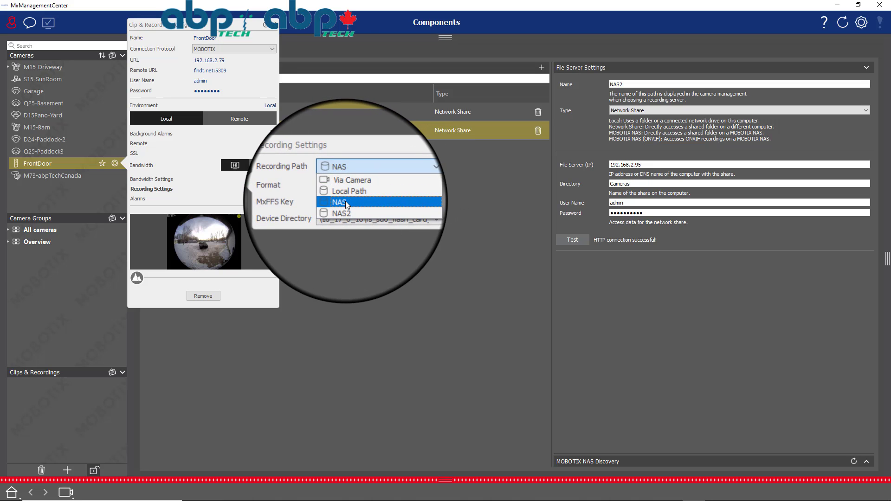
click(347, 205)
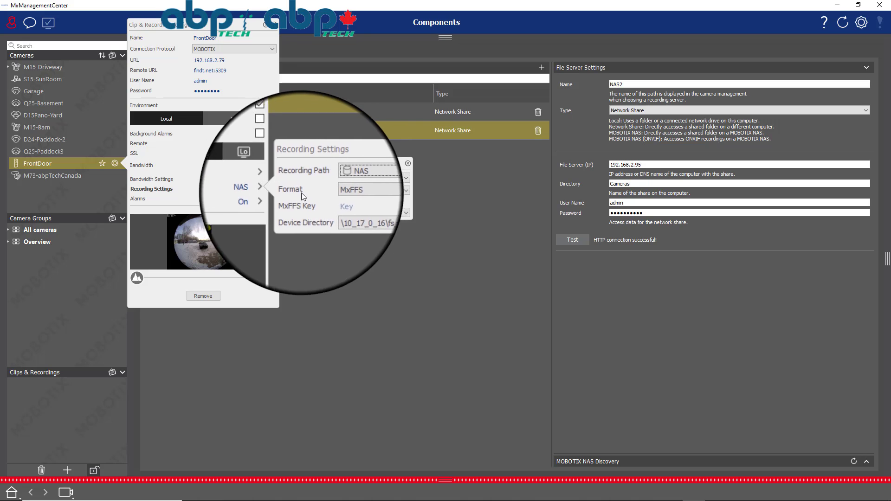
click(360, 192)
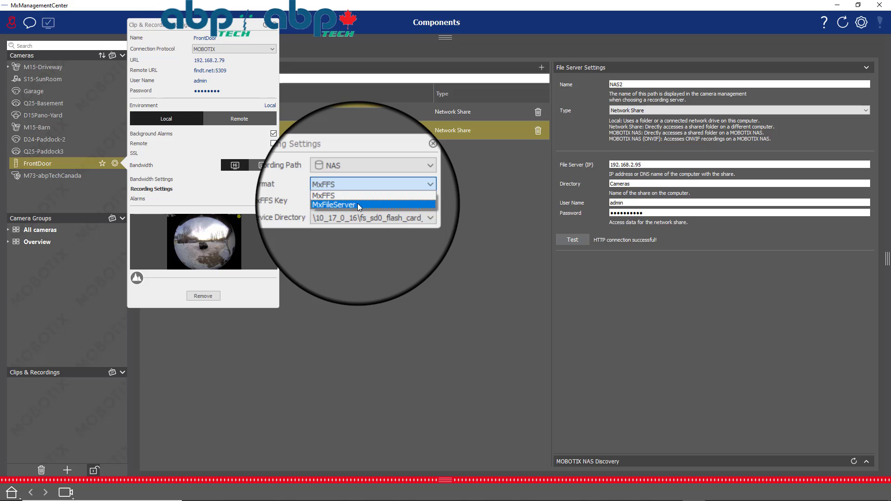
Try the MxFileServer format, revert to MxFFS, and keep the 10_17_0_16 device directory.
click(359, 206)
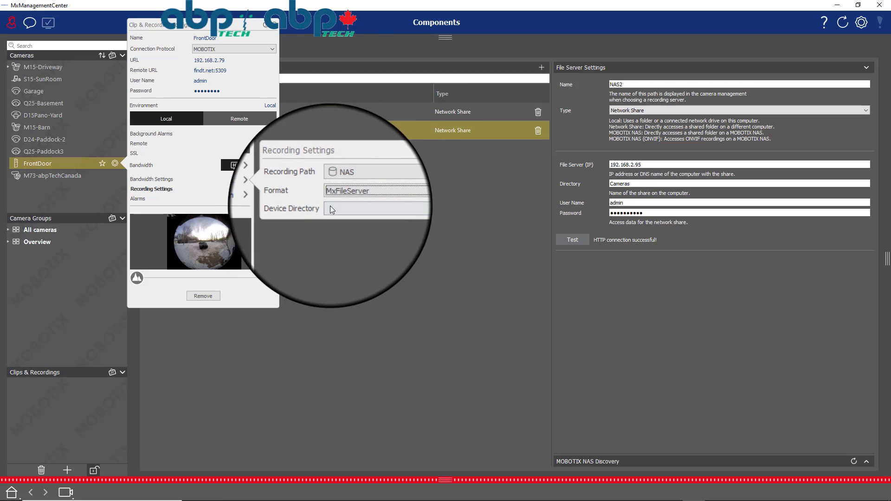
click(332, 209)
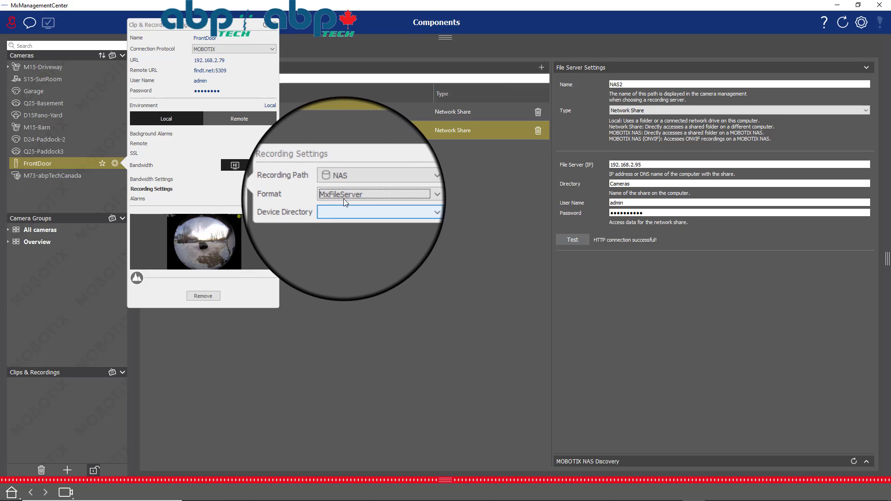
click(347, 192)
click(347, 204)
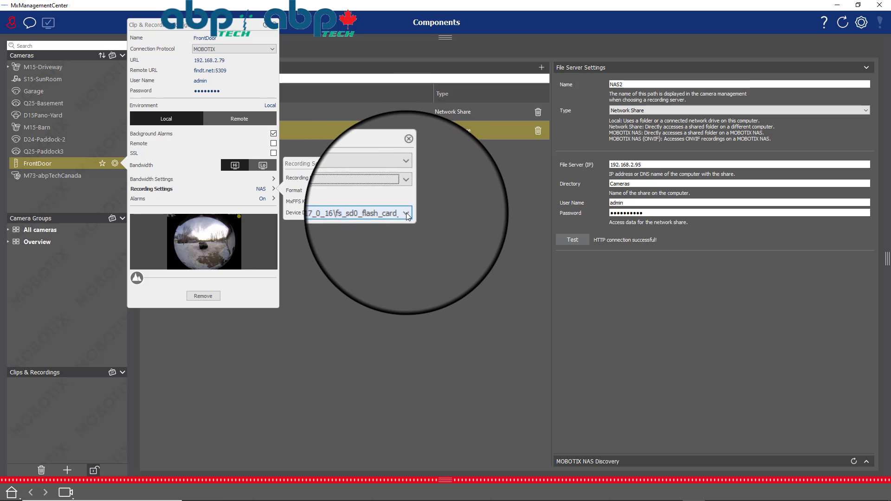
click(407, 214)
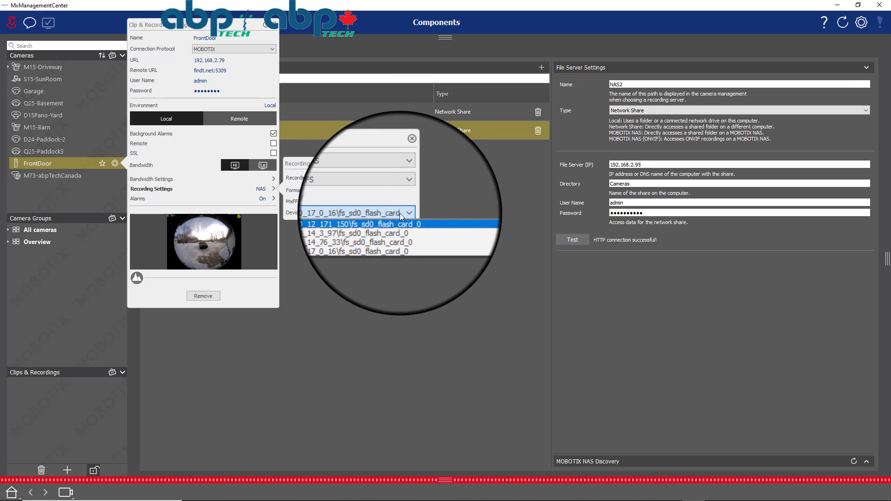
click(402, 215)
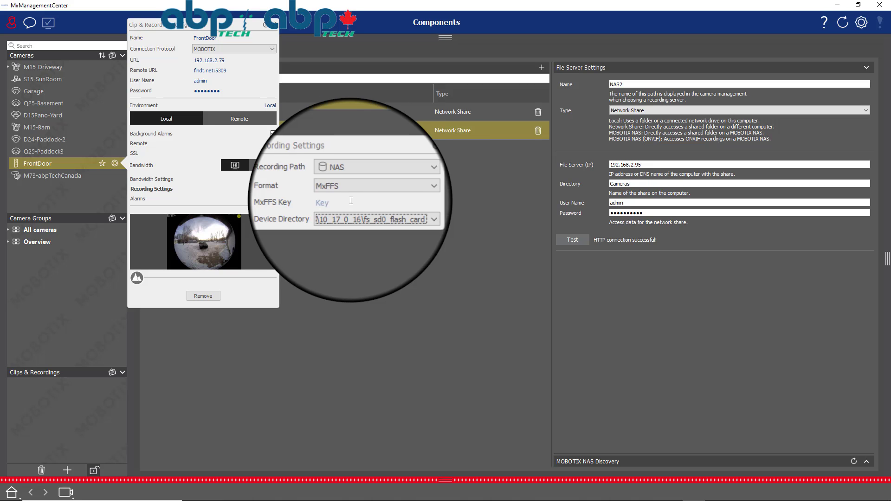
Close FrontDoor's settings and confirm M15-Driveway records to the NAS via MxFileServer.
click(406, 169)
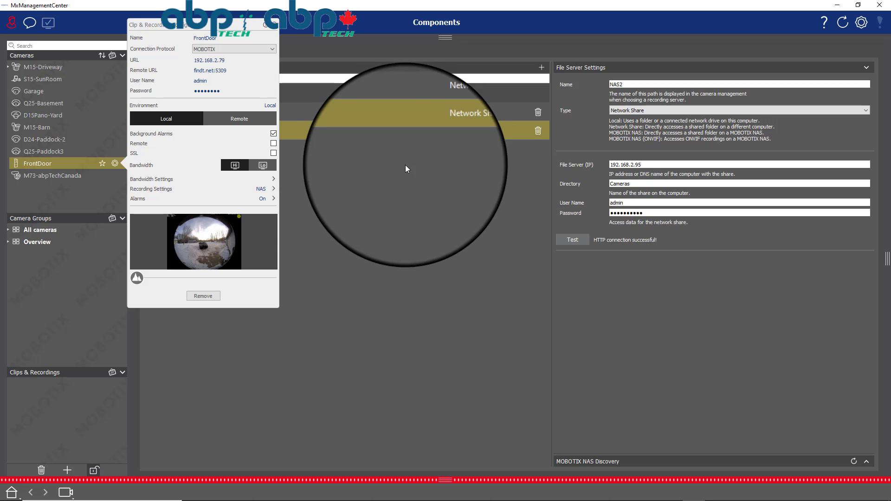
click(322, 174)
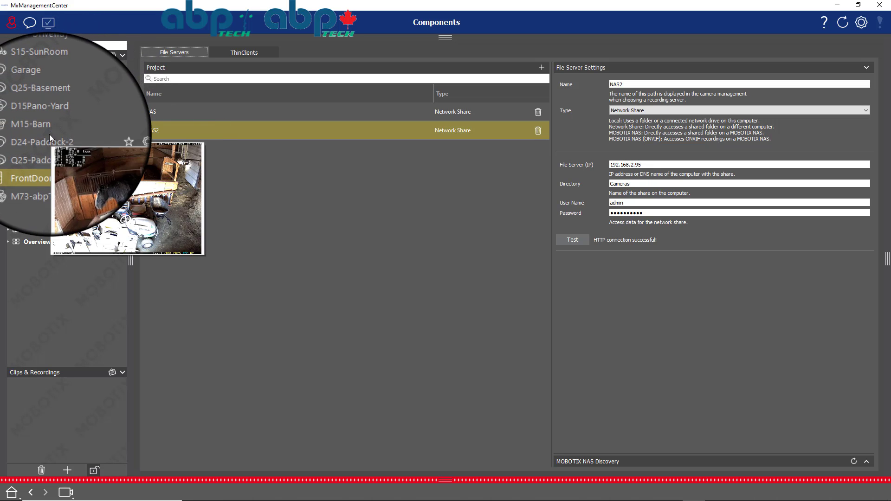
mouse_move(56, 98)
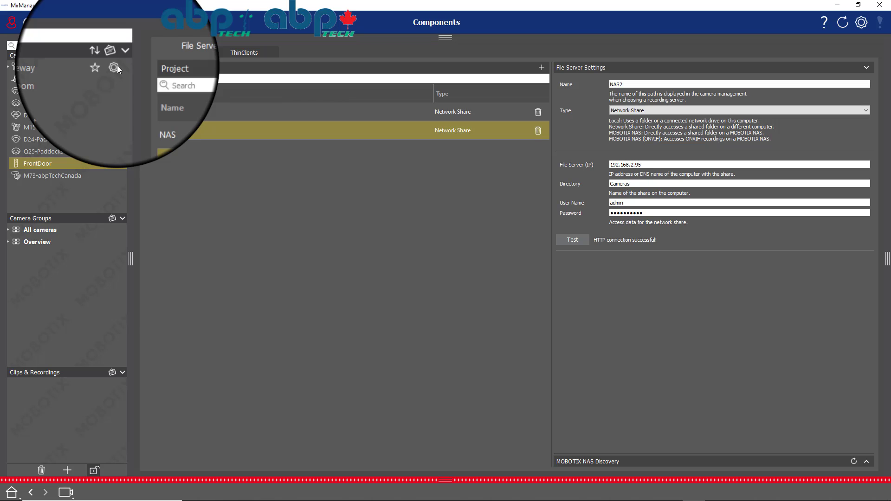
click(117, 65)
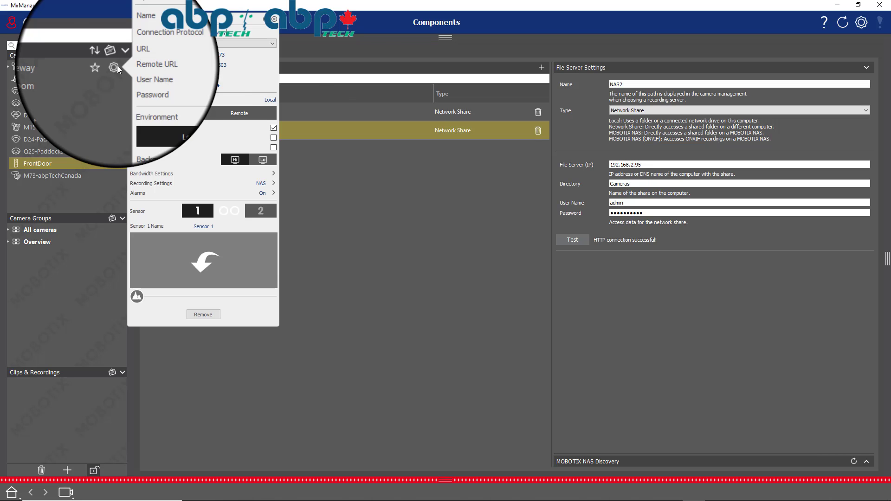
click(274, 183)
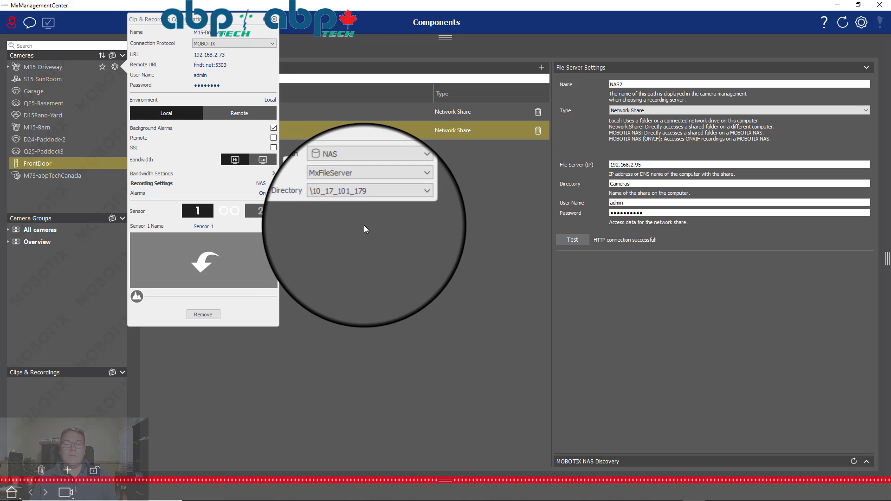
click(364, 225)
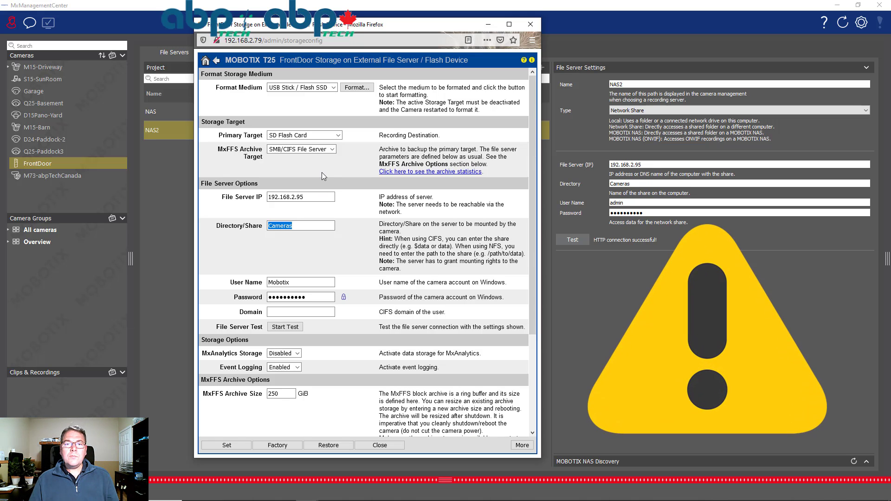
Review the MxFFS Archive and Primary Target options, keep SD Flash Card primary, and close Firefox.
click(301, 150)
click(300, 136)
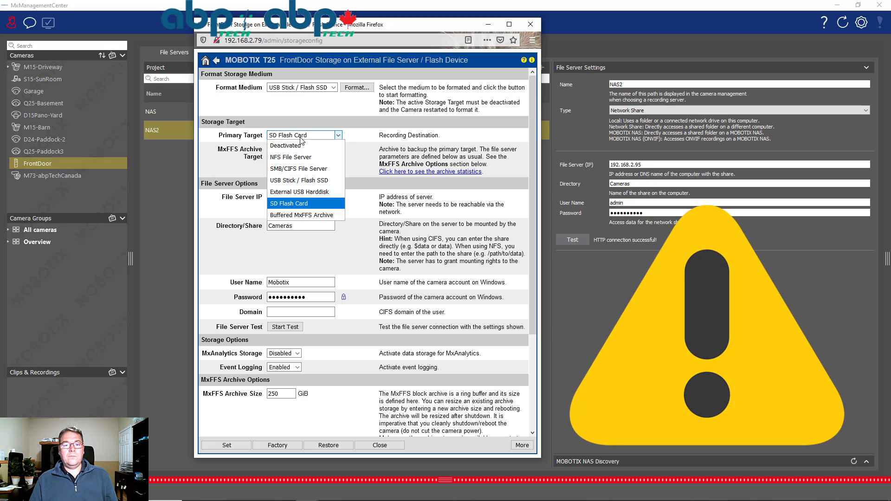
click(360, 142)
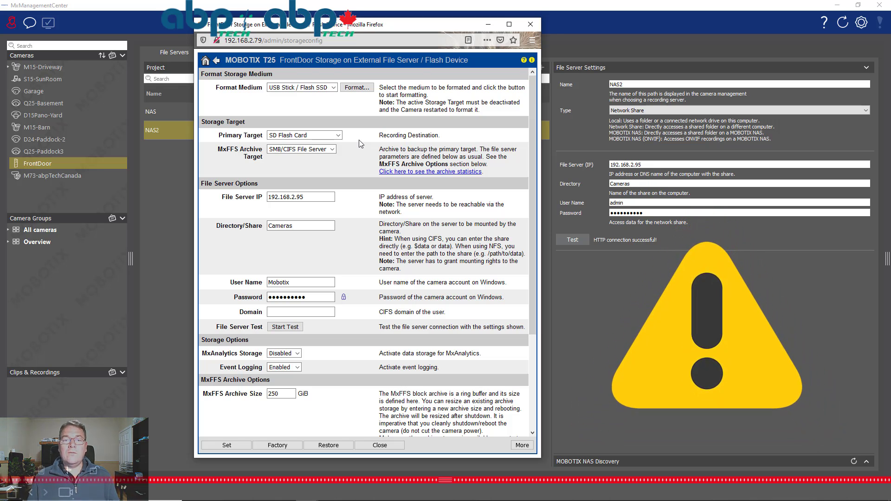
click(530, 25)
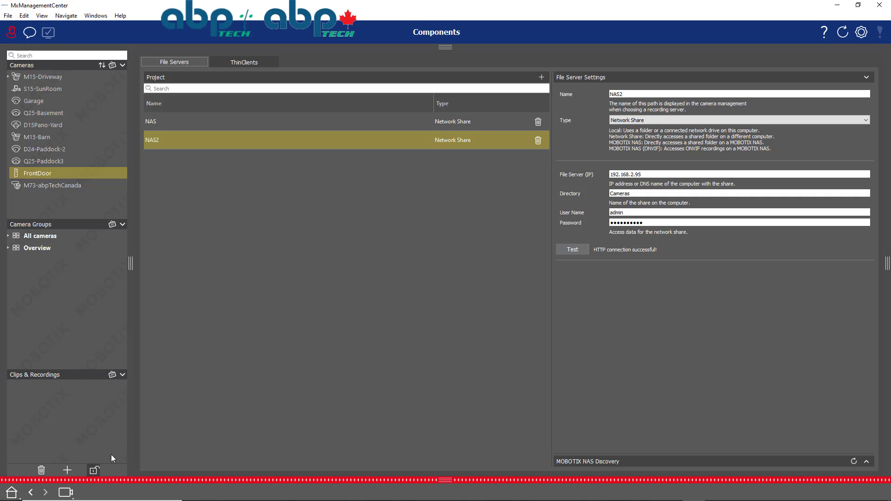
Lock the camera tree and jump FrontDoor's playback to 2020-11-15 4:00:00 PM.
click(95, 471)
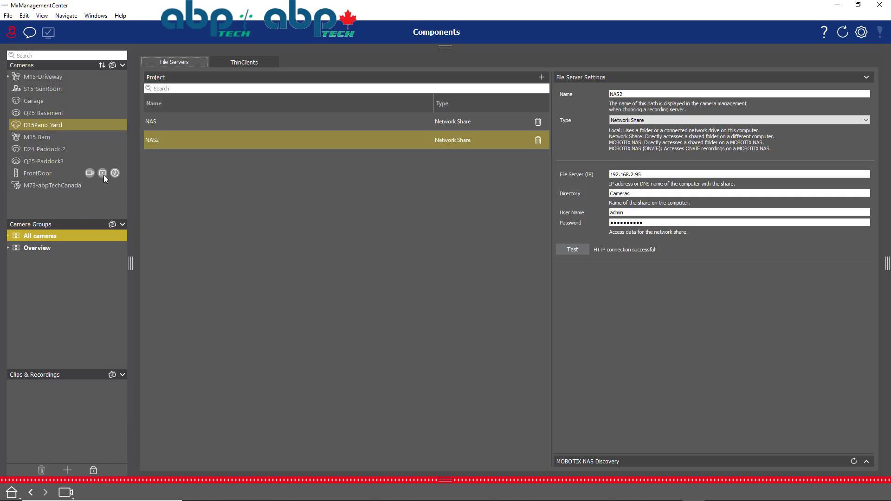
click(102, 175)
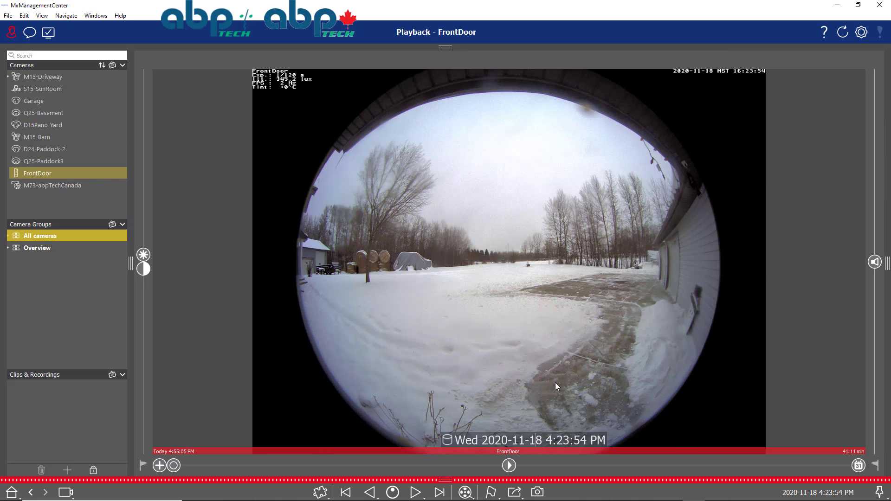
text(15)
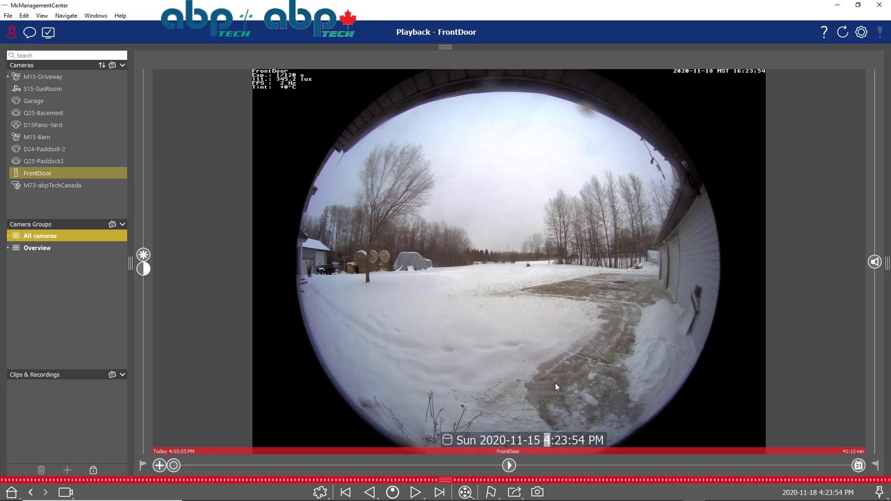
key(Right)
key(Delete)
key(Delete)
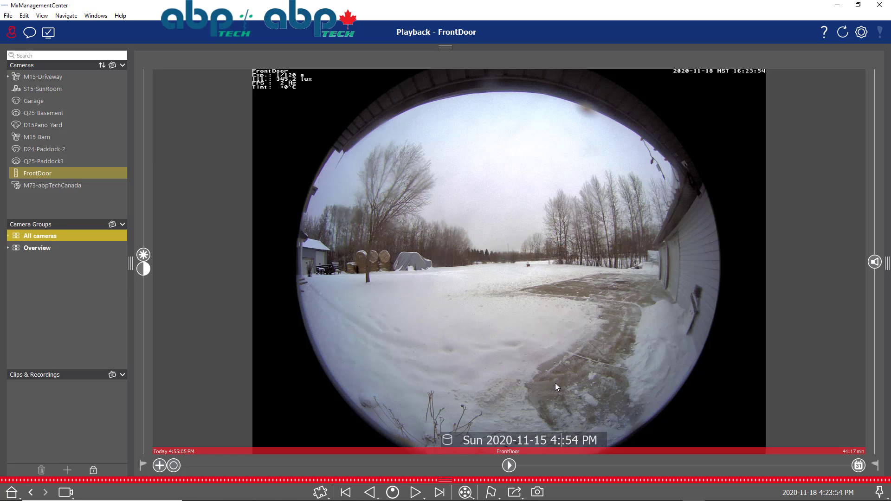
text(00)
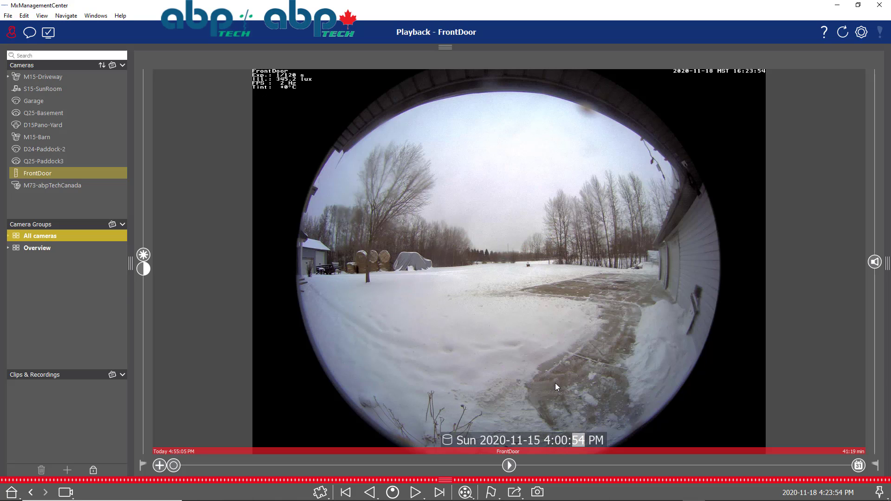
text(00)
key(Return)
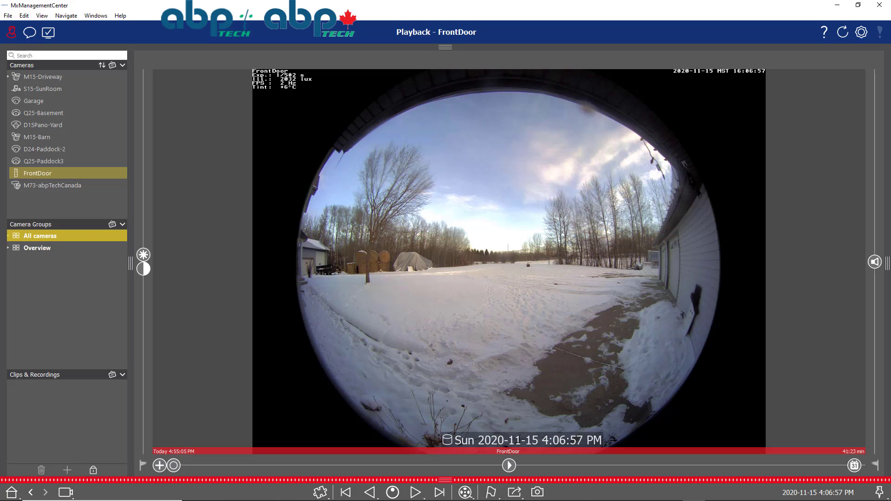
Play FrontDoor's recording at increased speed, then pause it at 5:01:58 PM.
click(415, 495)
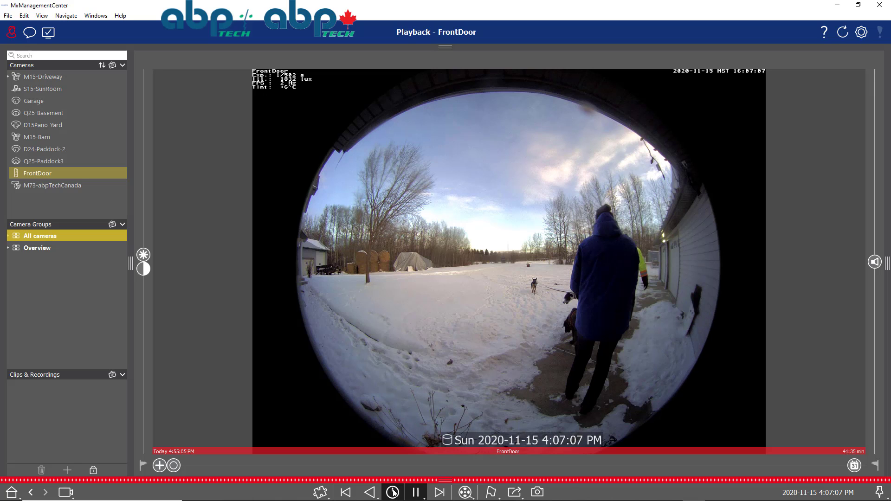
drag(397, 493, 416, 493)
click(417, 493)
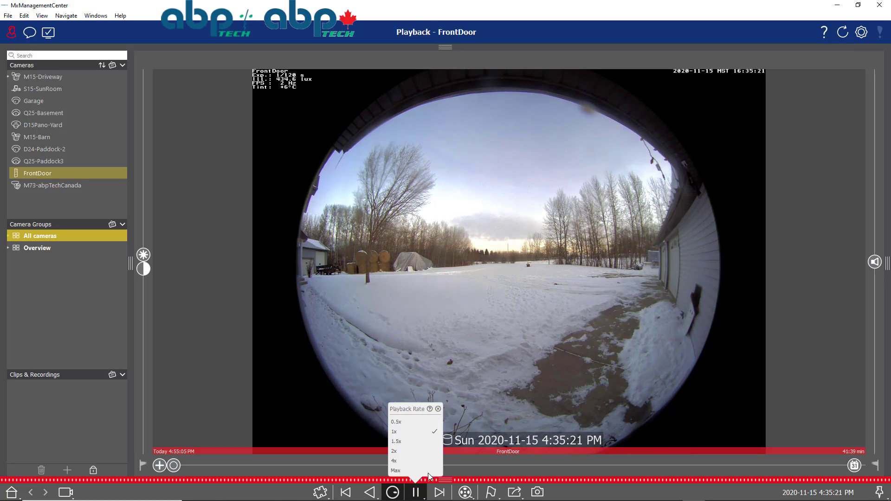
click(414, 493)
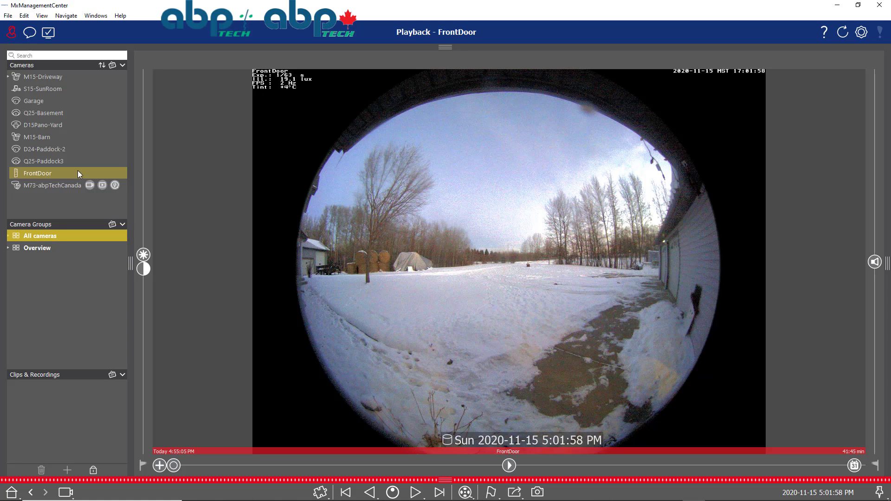
Show M15-Driveway Sensor 2 playback and jump to 04:07:14 PM on 2020-11-15.
mouse_move(58, 192)
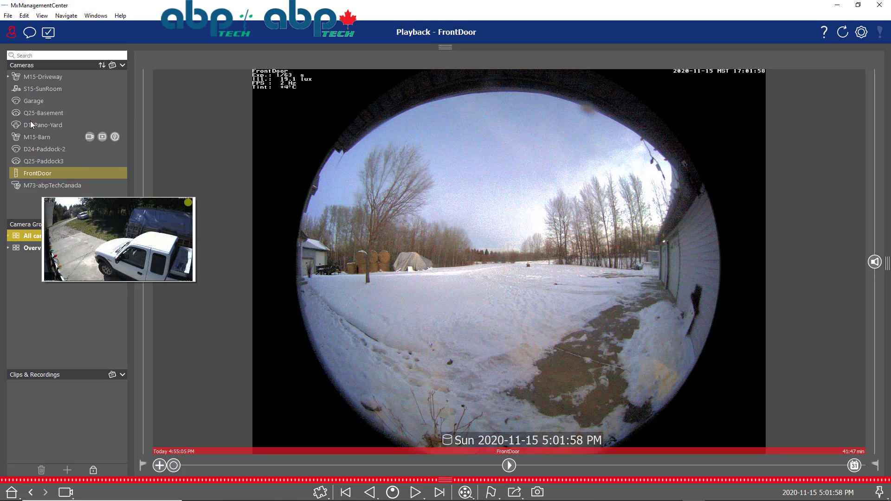
mouse_move(45, 77)
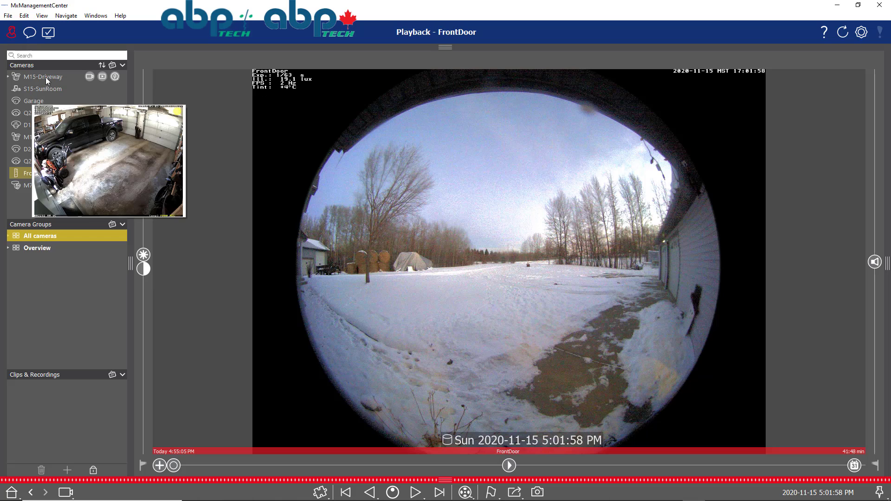
click(101, 77)
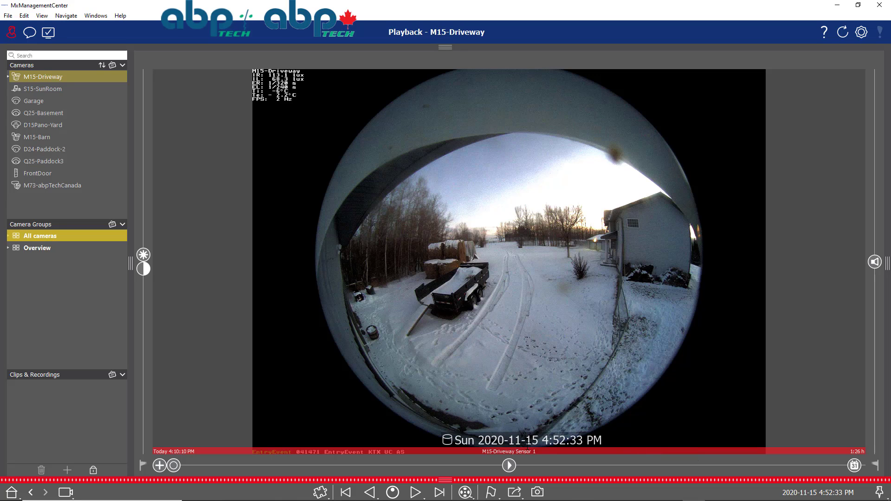
click(8, 77)
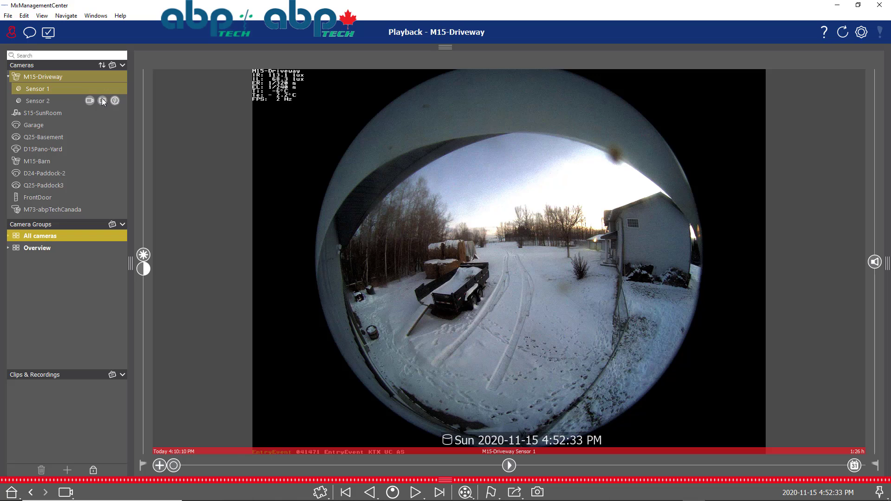
click(102, 100)
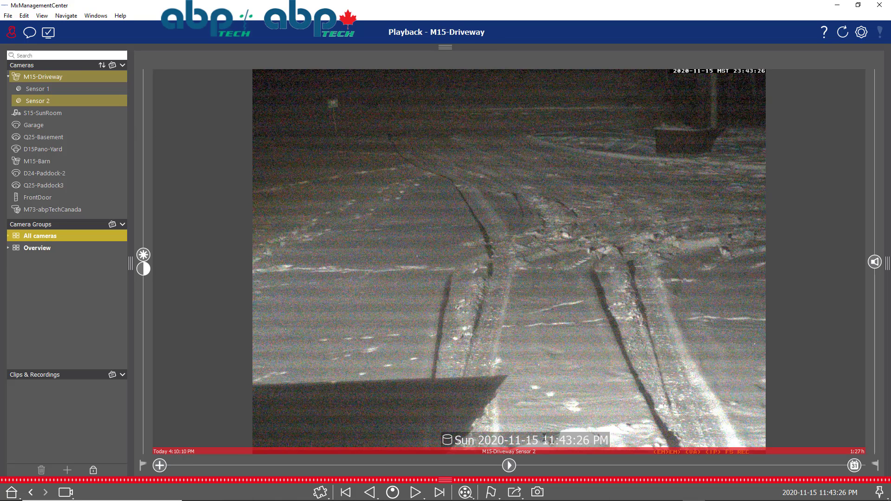
text(04)
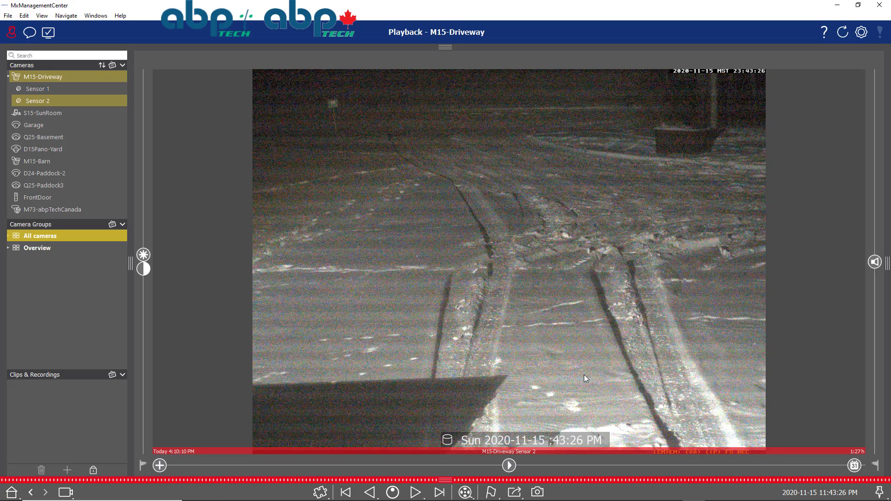
text(0714)
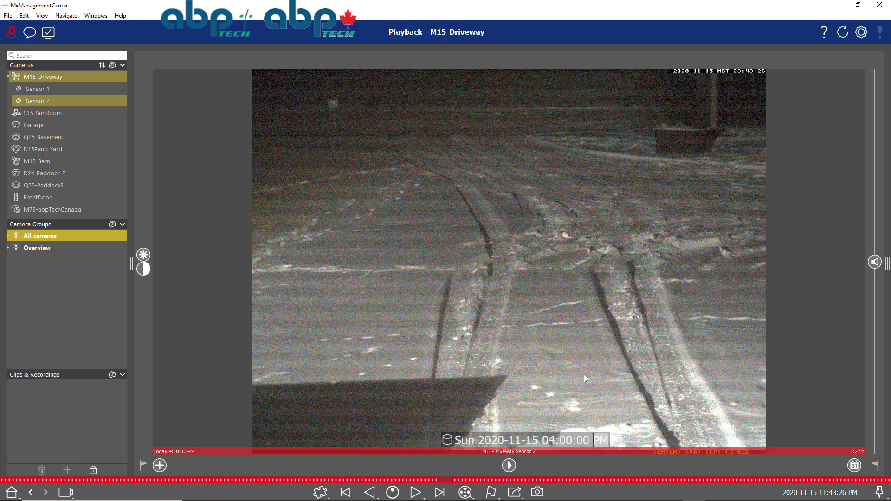
key(Return)
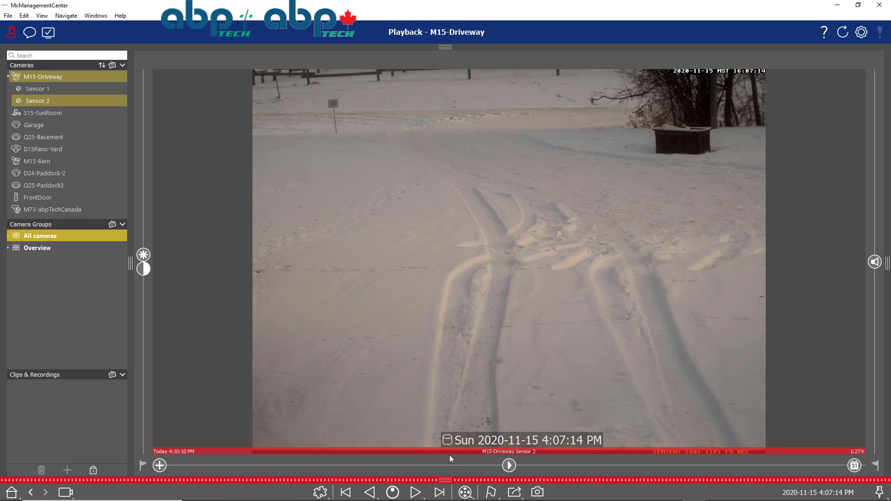
Play the Sensor 2 driveway footage in fast-forward and pause it at 4:27:35 PM.
click(415, 493)
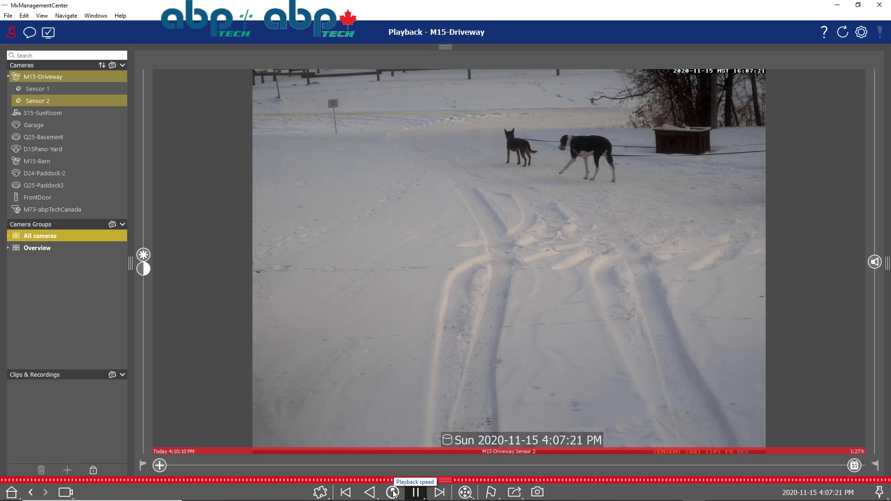
click(394, 494)
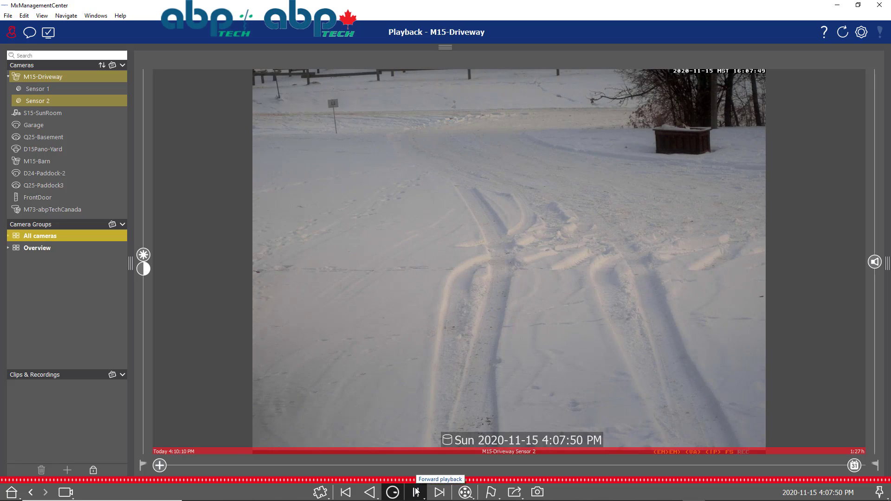
click(416, 492)
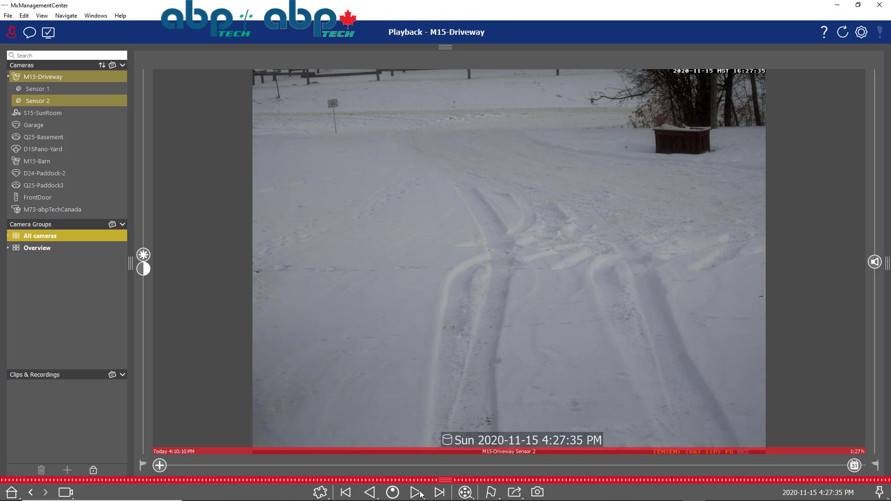